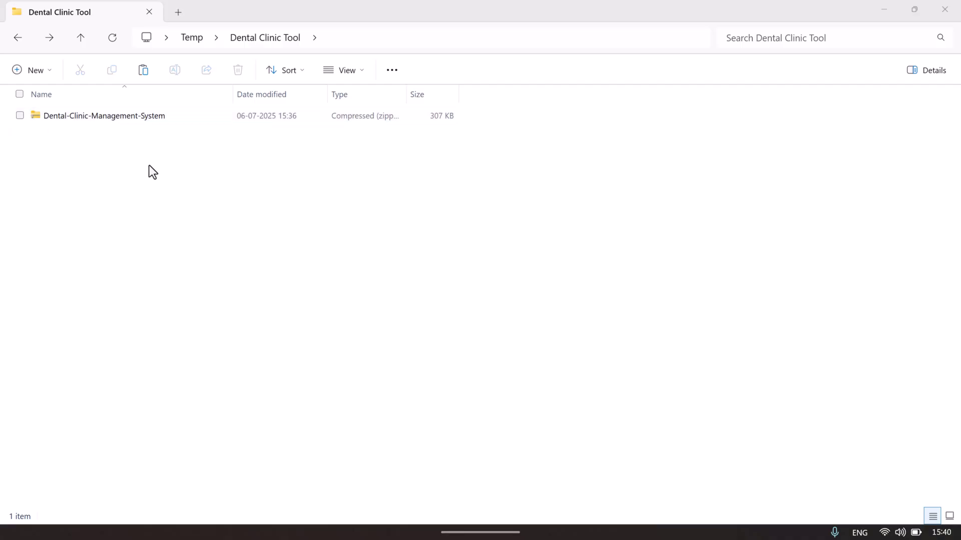
Extract the Dental-Clinic-Management-System zip into its own folder
{"action": "left_click", "coordinate": [95, 118]}
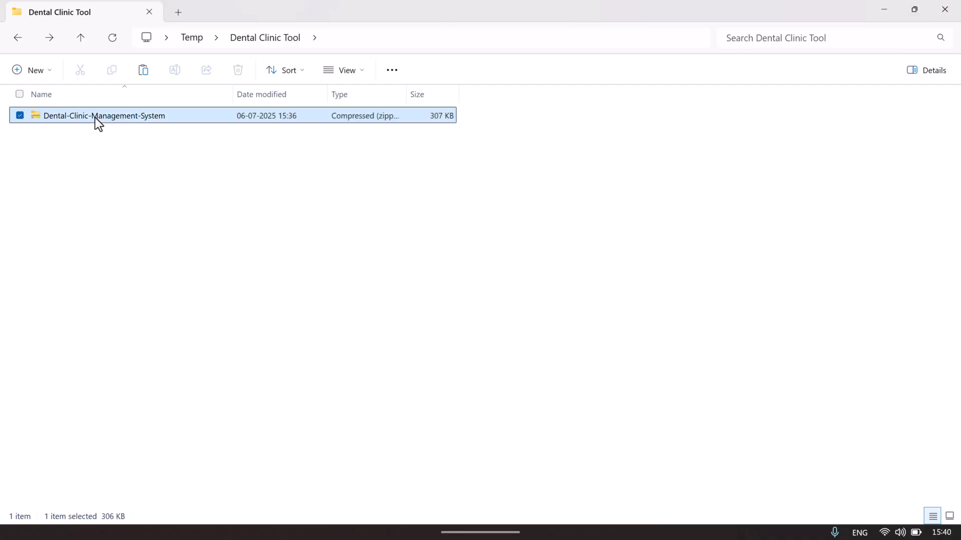
{"action": "right_click", "coordinate": [95, 119]}
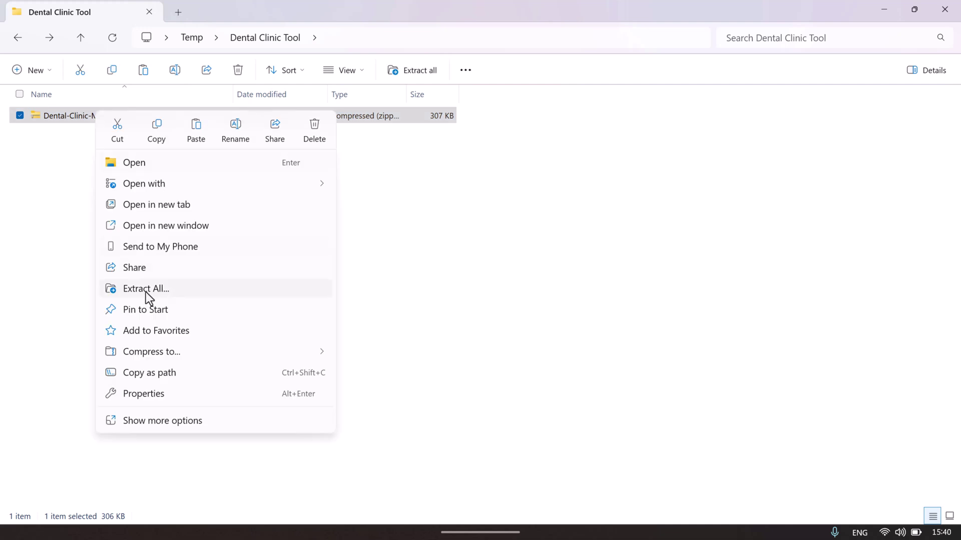
{"action": "left_click", "coordinate": [163, 292]}
{"action": "left_click", "coordinate": [604, 413]}
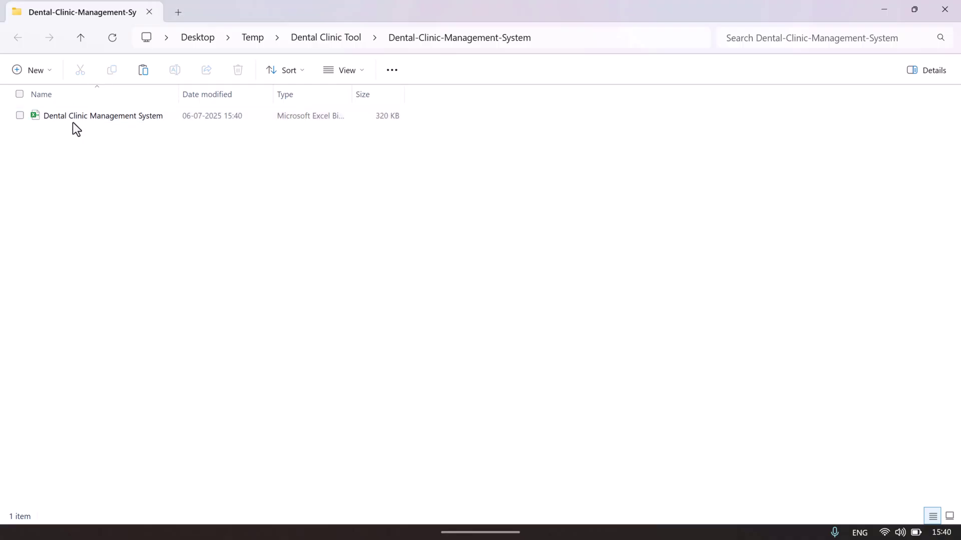
Unblock the extracted Dental Clinic Management System .xlsb workbook in its Properties
{"action": "left_click", "coordinate": [109, 113]}
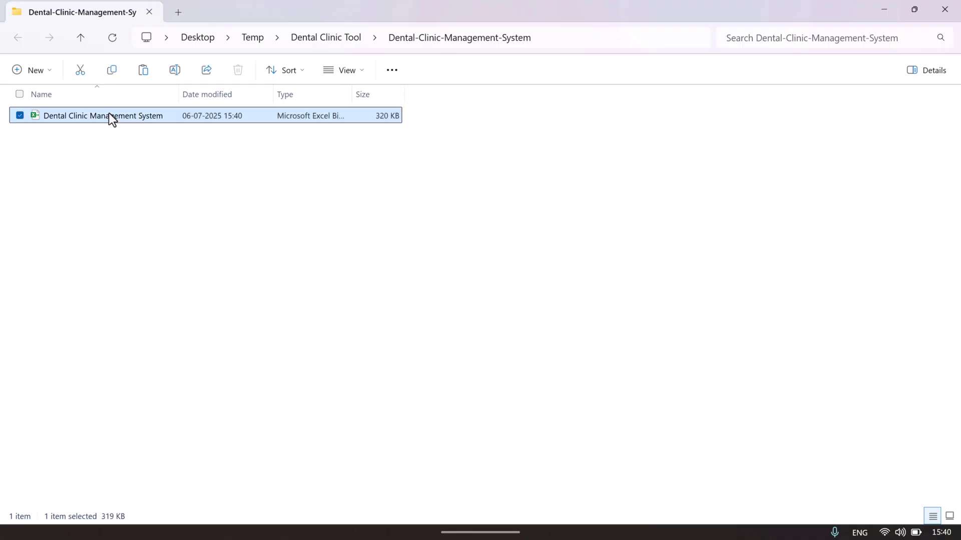
{"action": "right_click", "coordinate": [109, 113]}
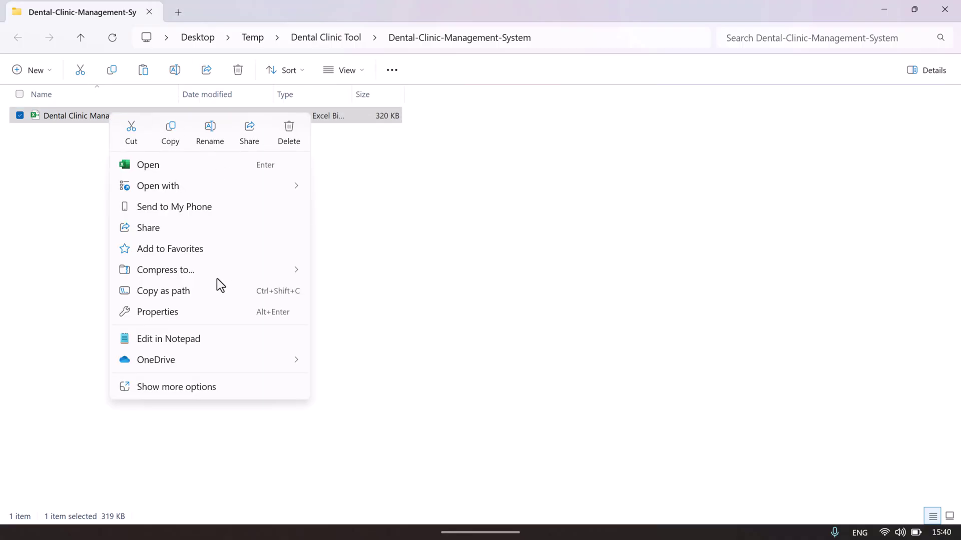
{"action": "left_click", "coordinate": [185, 321]}
{"action": "left_click", "coordinate": [307, 397]}
{"action": "left_click", "coordinate": [368, 453]}
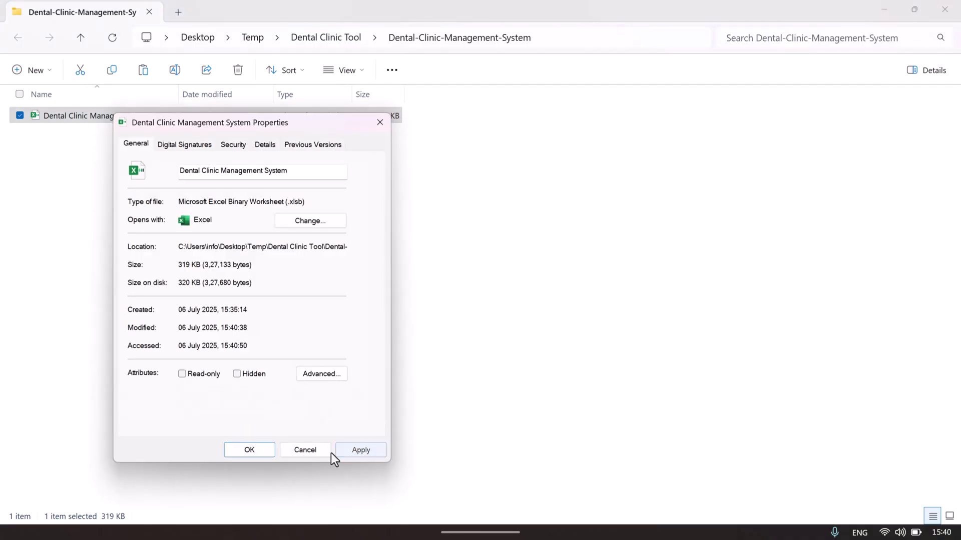
{"action": "left_click", "coordinate": [249, 450]}
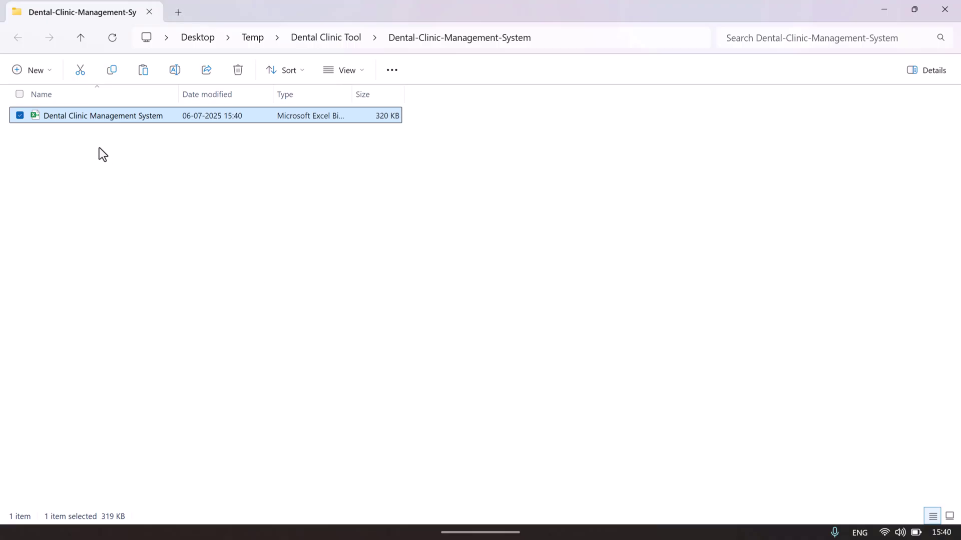
Open the Dental Clinic Management System workbook and log in with the admin account
{"action": "double_click", "coordinate": [101, 116]}
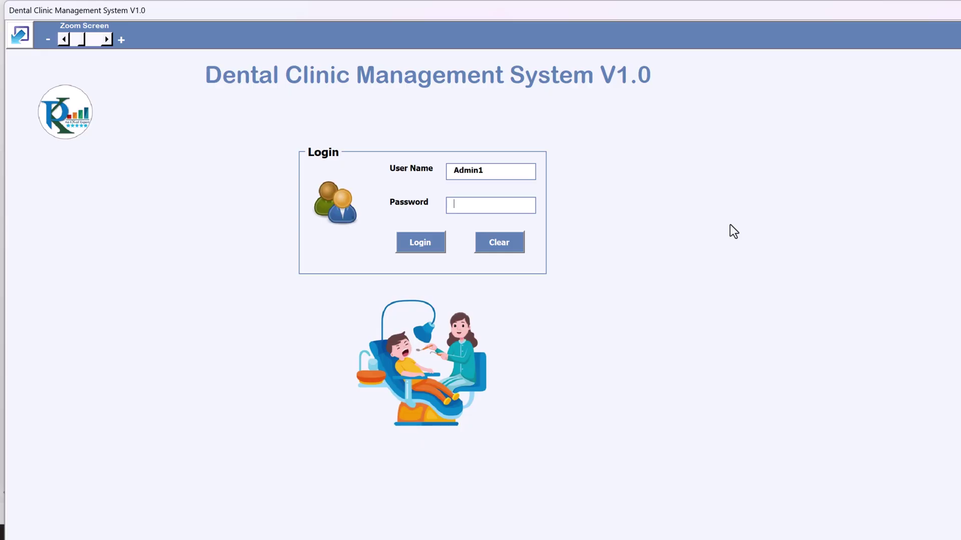
{"action": "left_click", "coordinate": [418, 245]}
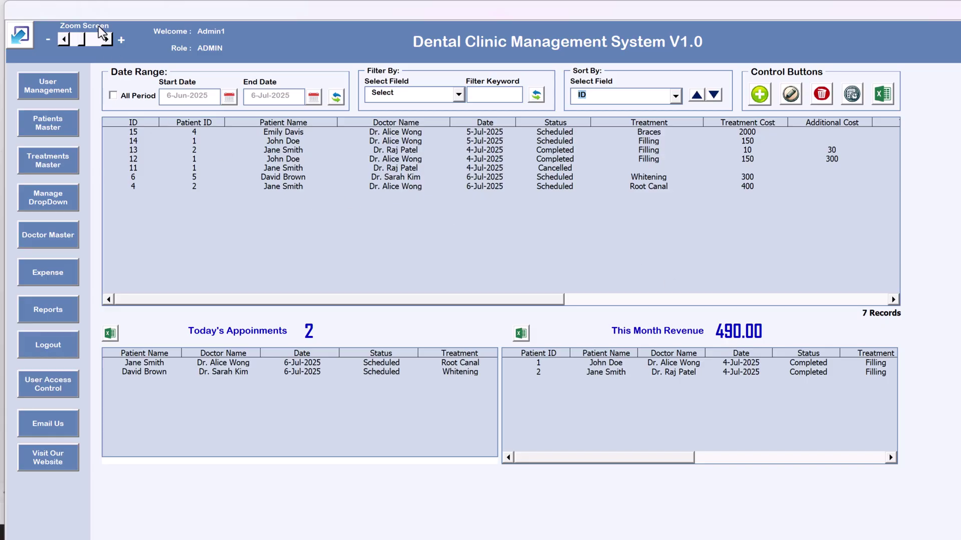
Minimize and restore the clinic app window twice
{"action": "left_click", "coordinate": [28, 43]}
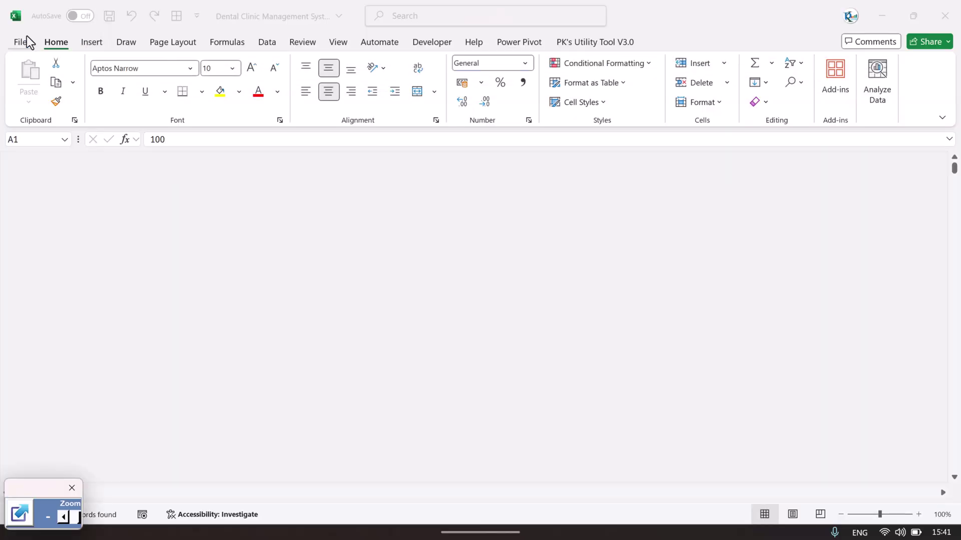
{"action": "left_click", "coordinate": [27, 512]}
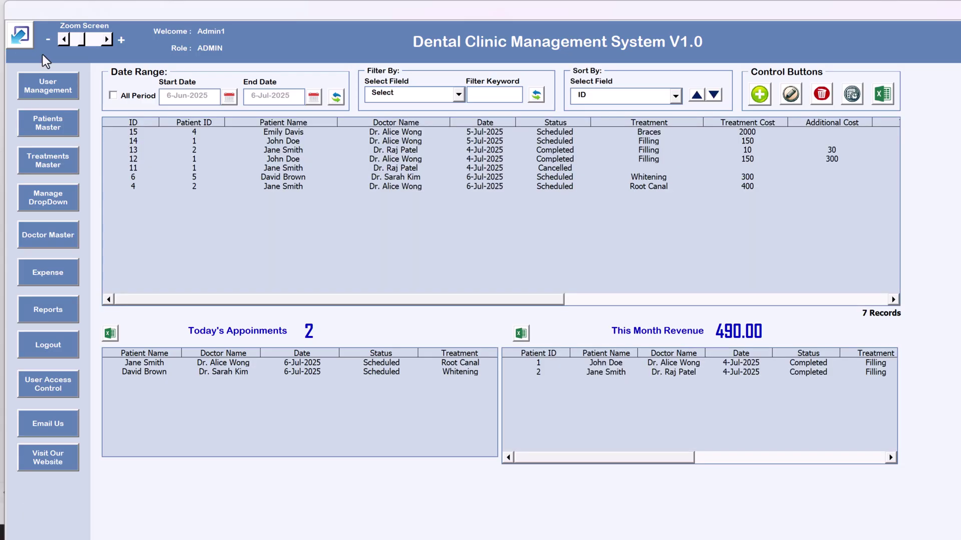
{"action": "left_click", "coordinate": [32, 40]}
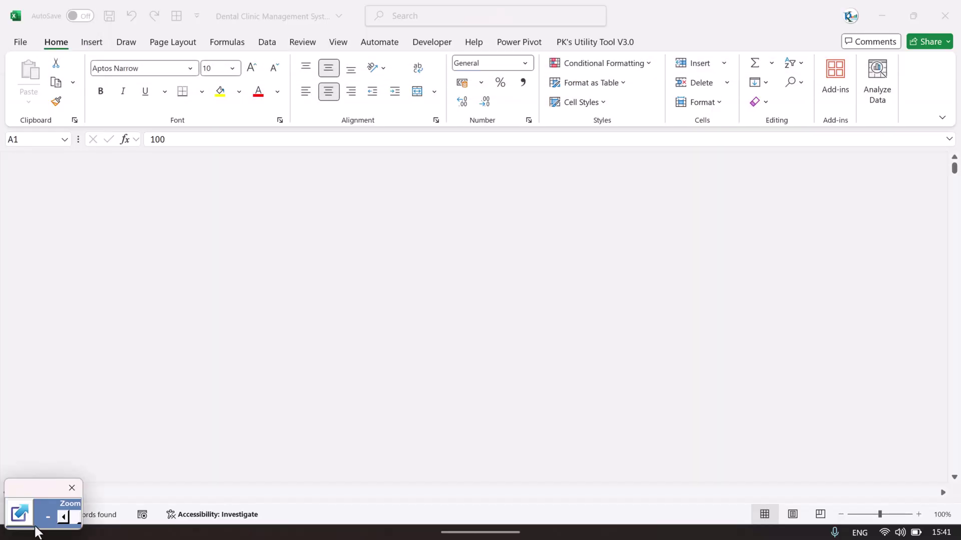
{"action": "left_click", "coordinate": [23, 517]}
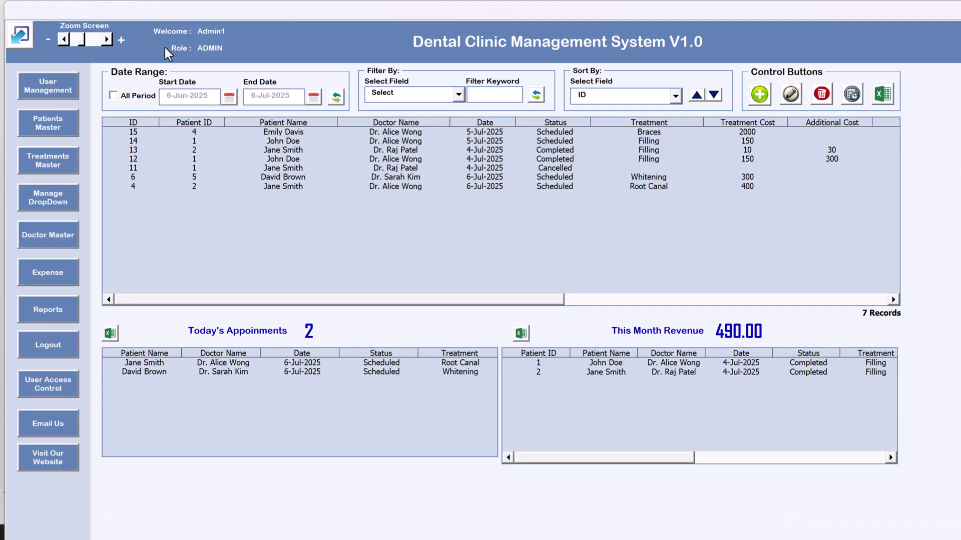
Adjust the Zoom Screen slider until the dashboard reads 101%
{"action": "mouse_move", "coordinate": [111, 40]}
{"action": "left_click", "coordinate": [111, 40]}
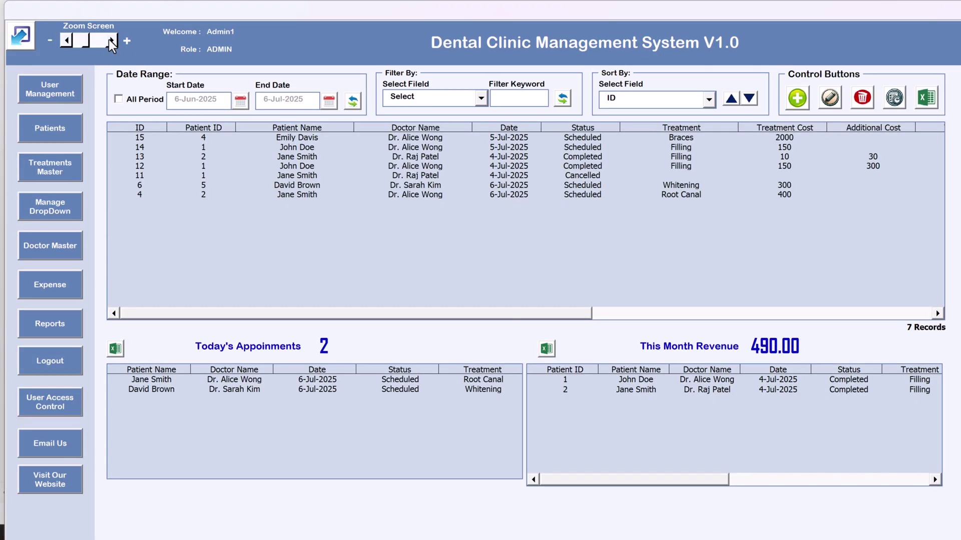
{"action": "left_click", "coordinate": [65, 40]}
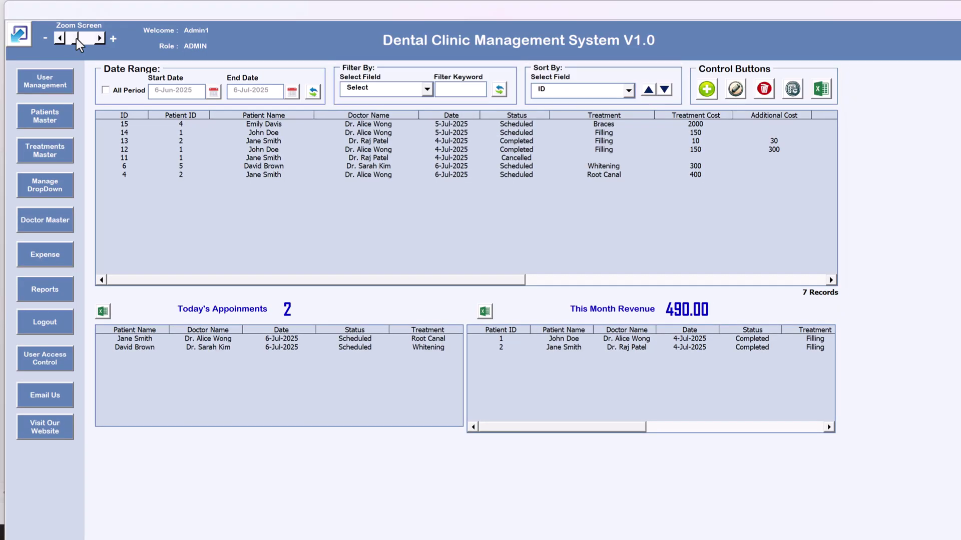
{"action": "left_click", "coordinate": [100, 38]}
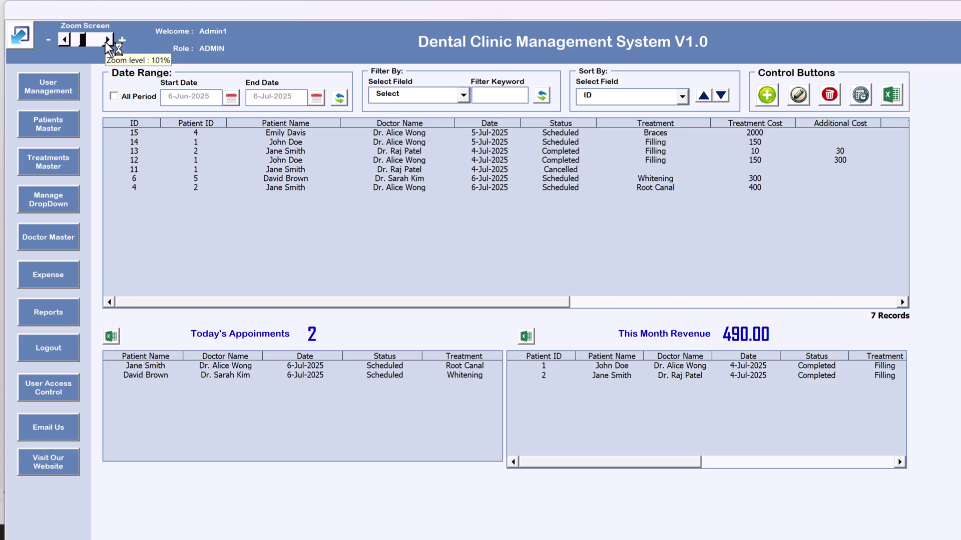
Step the Zoom Screen slider down once to 100%
{"action": "left_click", "coordinate": [65, 40]}
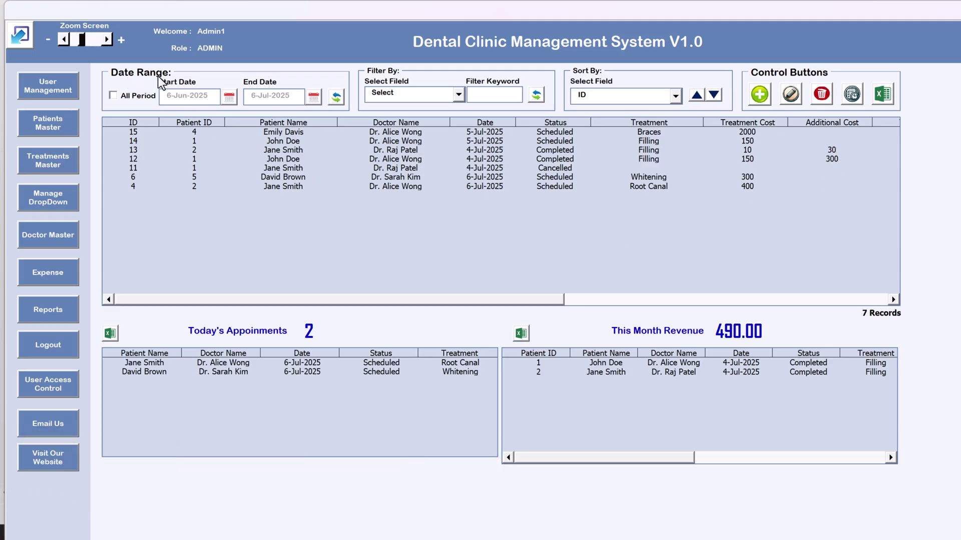
{"action": "left_click", "coordinate": [125, 102]}
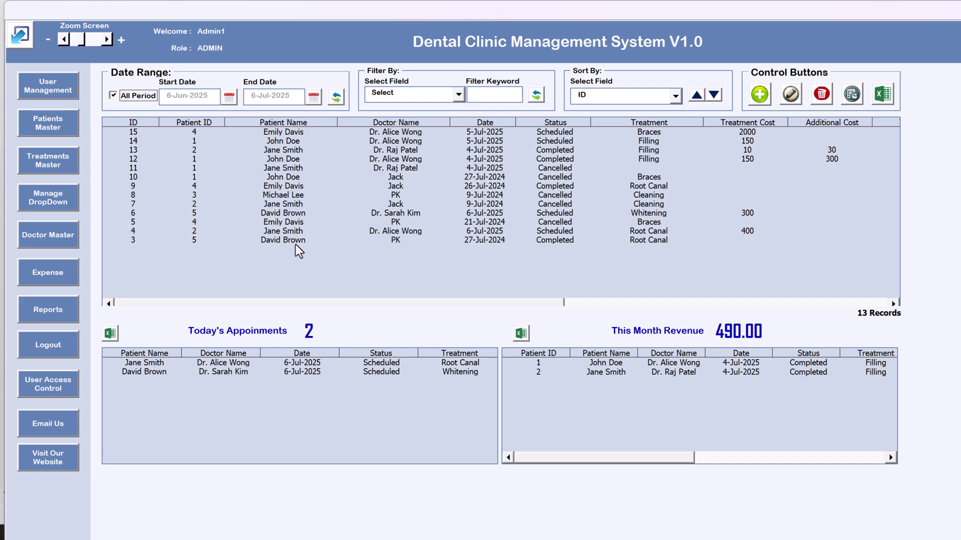
{"action": "left_click", "coordinate": [130, 95]}
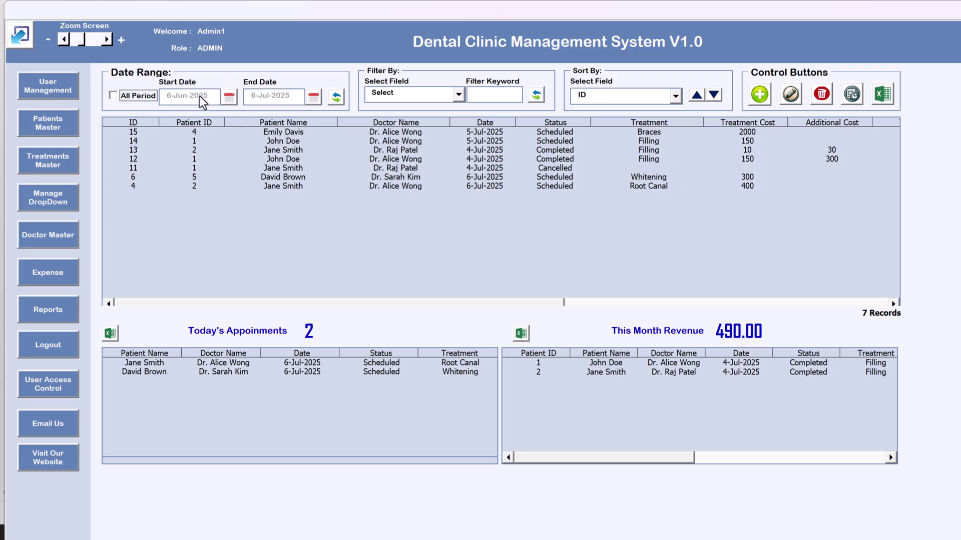
Set the start date to 1-Jul-2025 and refresh the appointment list
{"action": "left_click", "coordinate": [230, 97]}
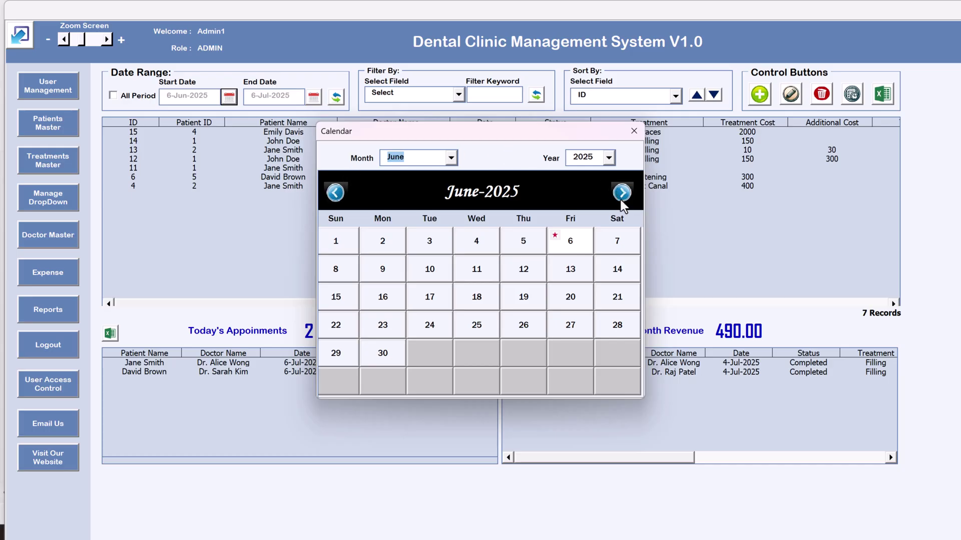
{"action": "left_click", "coordinate": [451, 157]}
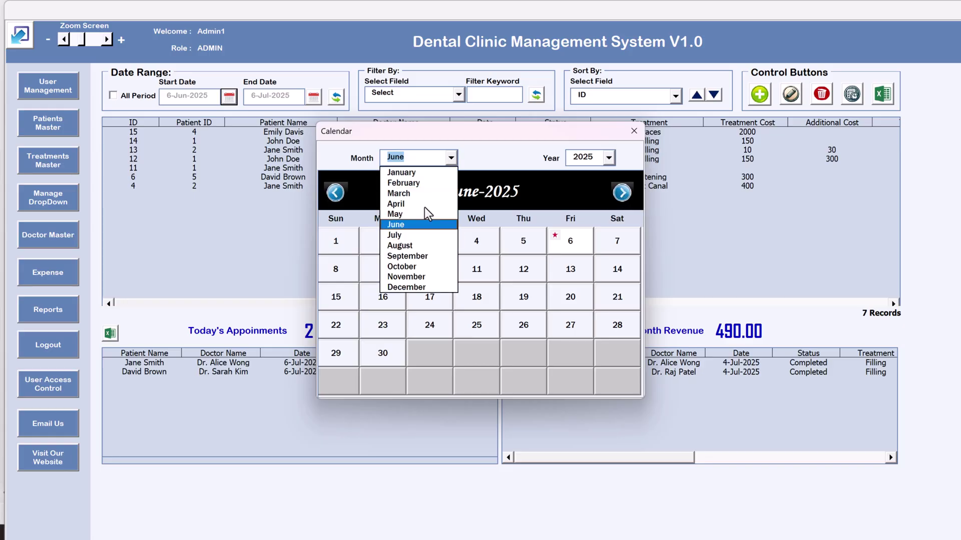
{"action": "left_click", "coordinate": [550, 169]}
{"action": "left_click", "coordinate": [622, 192]}
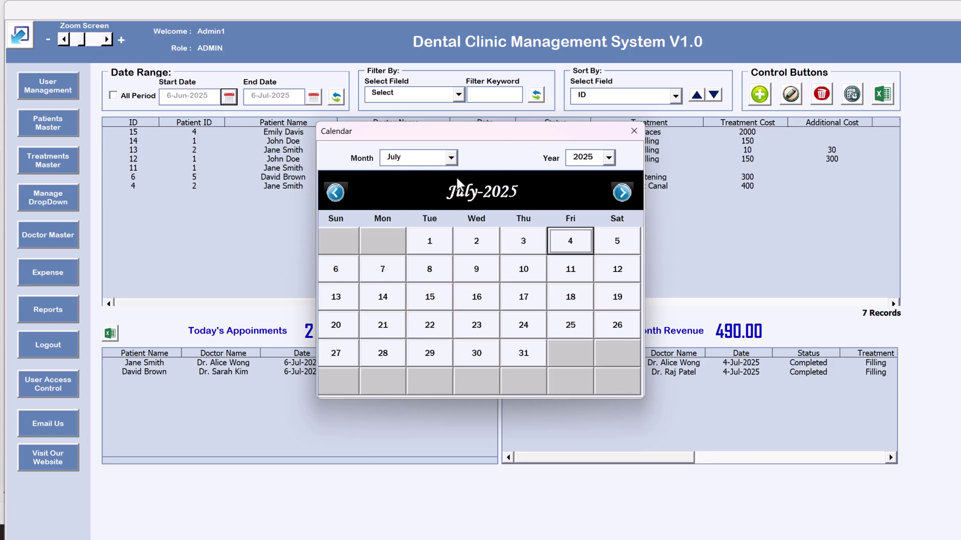
{"action": "left_click", "coordinate": [436, 245]}
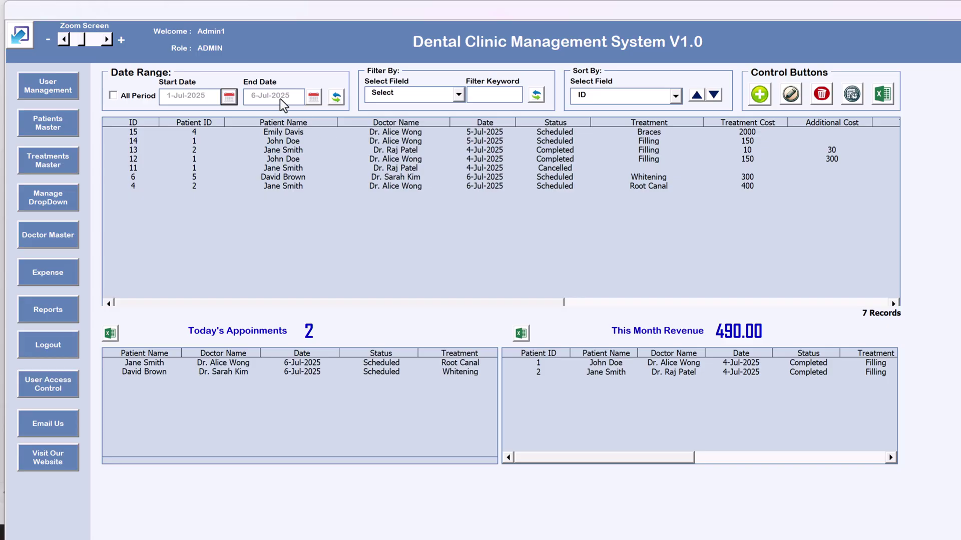
{"action": "left_click", "coordinate": [336, 96]}
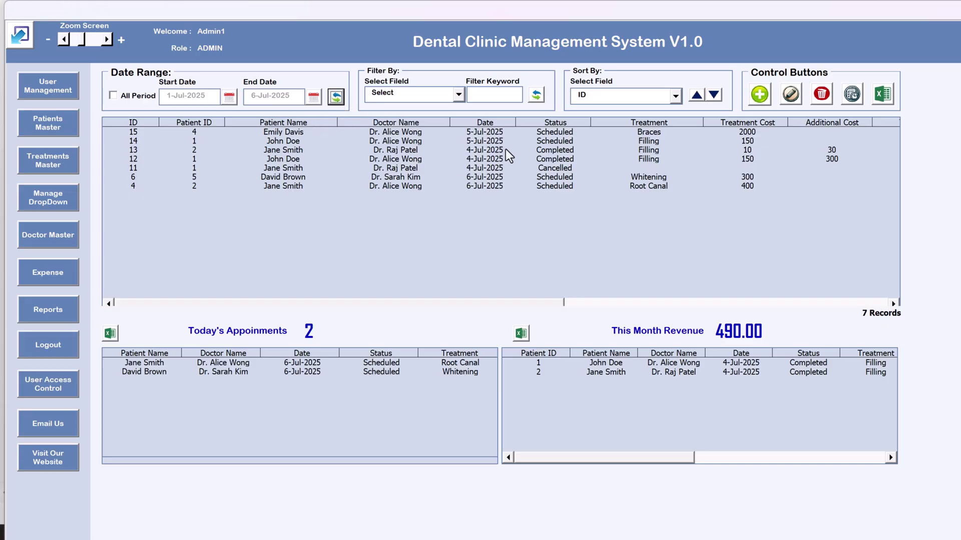
{"action": "mouse_move", "coordinate": [504, 134]}
{"action": "left_mouse_down"}
{"action": "mouse_move", "coordinate": [499, 198]}
{"action": "mouse_move", "coordinate": [505, 135]}
{"action": "left_mouse_up"}
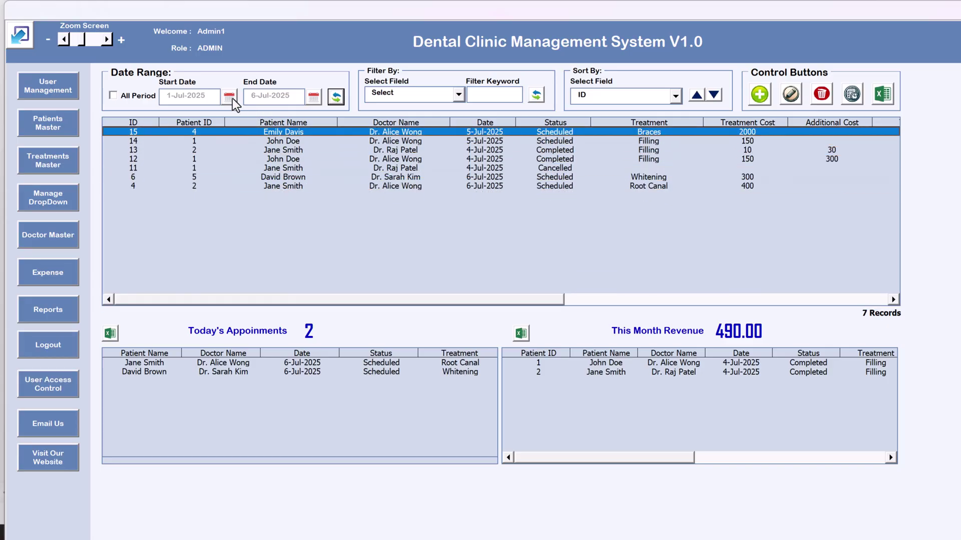
Change the start date to 5-Jul-2025, refresh, and select the Root Canal appointment
{"action": "left_click", "coordinate": [229, 97]}
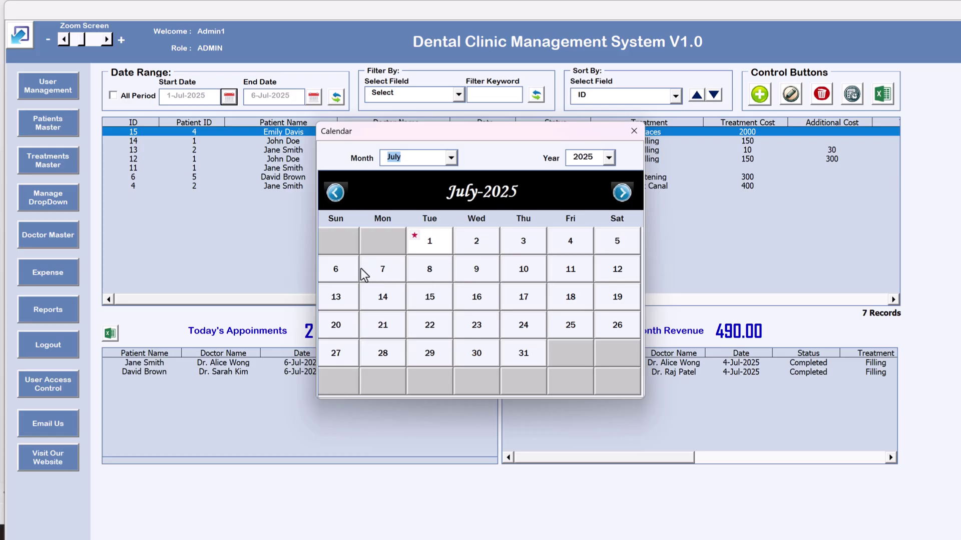
{"action": "left_click", "coordinate": [613, 244]}
{"action": "left_click", "coordinate": [342, 97]}
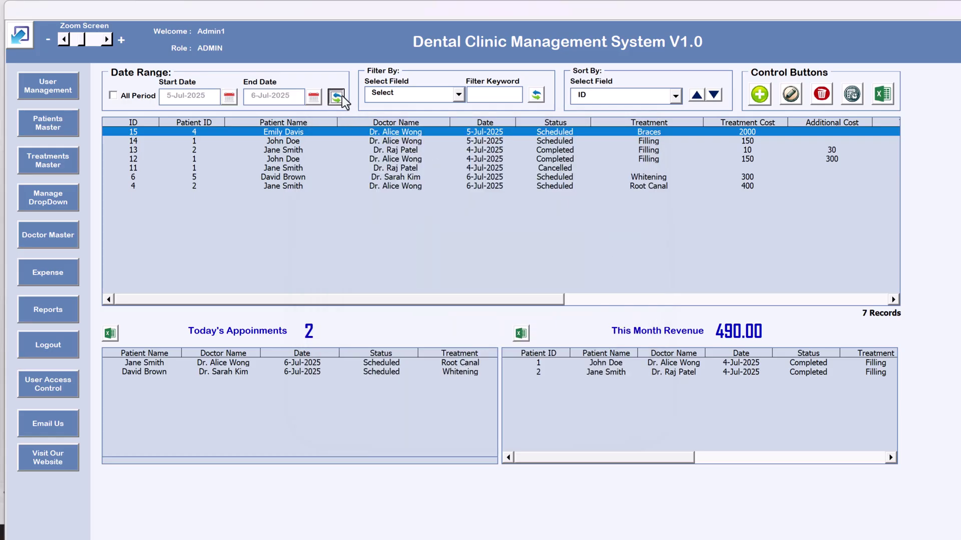
{"action": "left_click", "coordinate": [489, 159]}
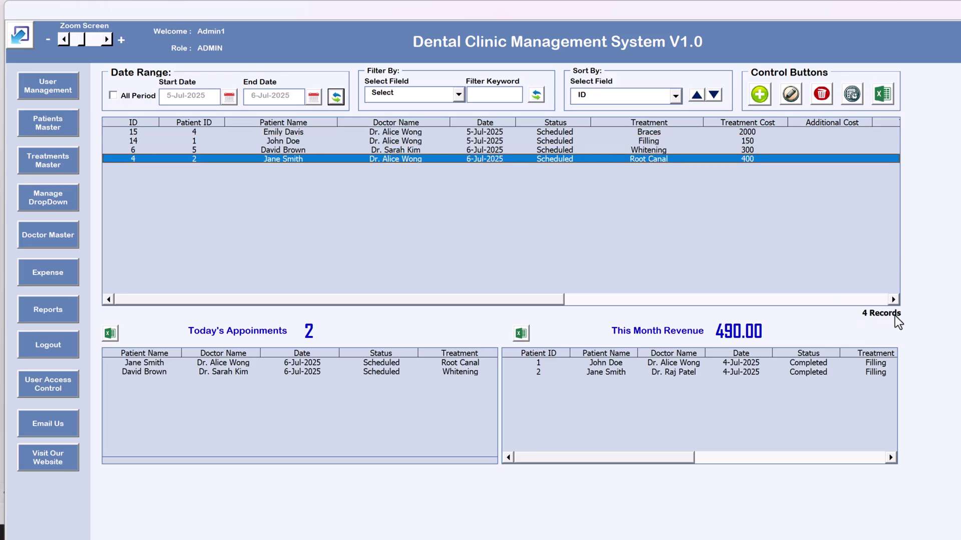
{"action": "left_click", "coordinate": [131, 101]}
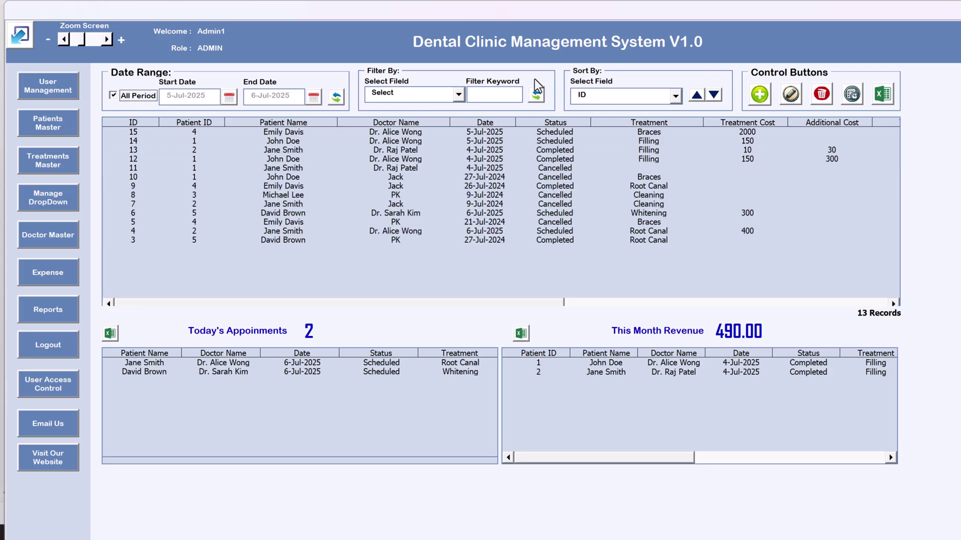
{"action": "left_click", "coordinate": [430, 100]}
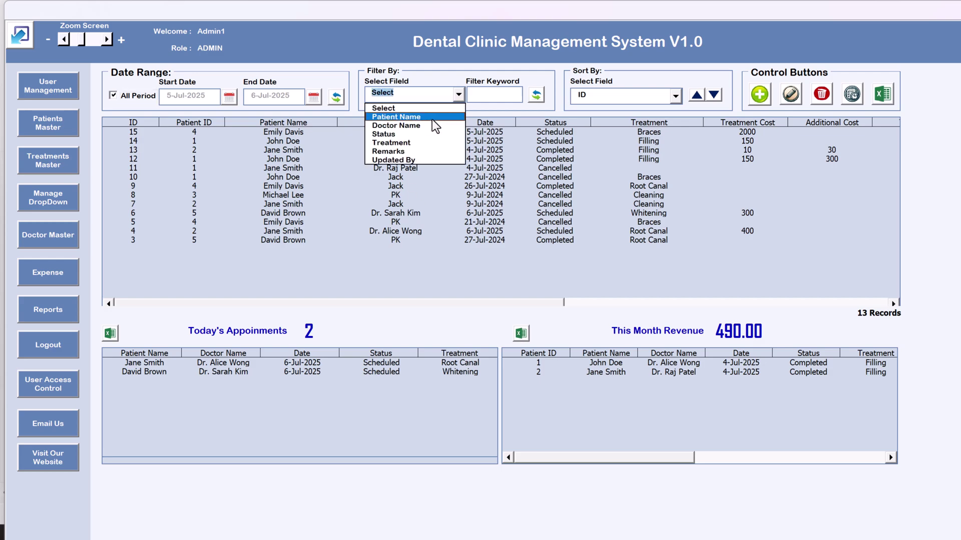
{"action": "left_click", "coordinate": [424, 126]}
{"action": "left_click", "coordinate": [484, 94]}
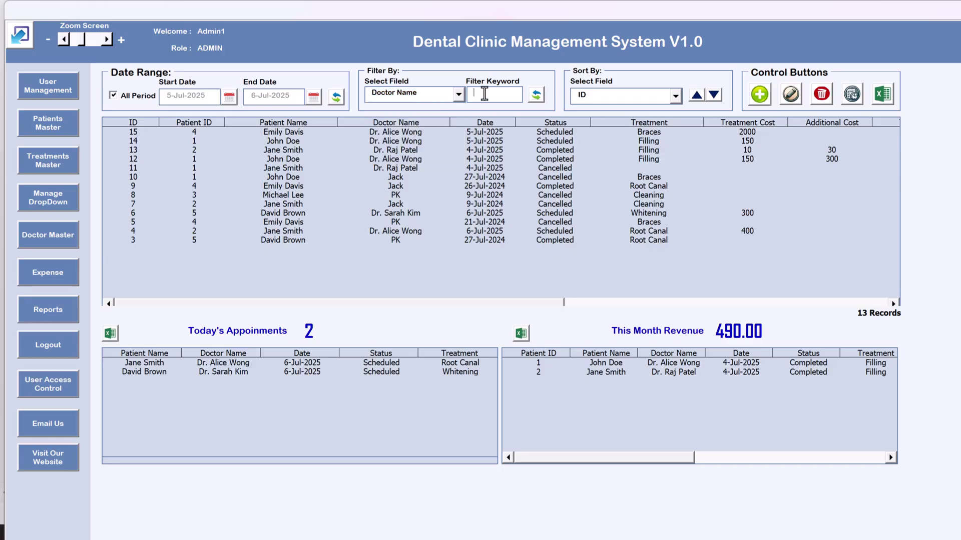
{"action": "type", "text": "K"}
{"action": "key", "text": "BackSpace"}
{"action": "type", "text": "PK"}
{"action": "left_click", "coordinate": [536, 94]}
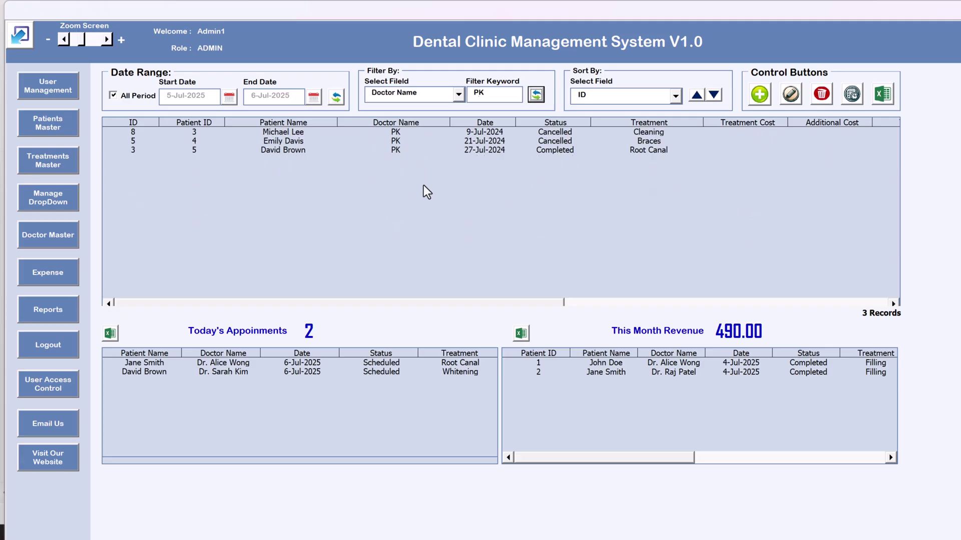
{"action": "left_click", "coordinate": [444, 100]}
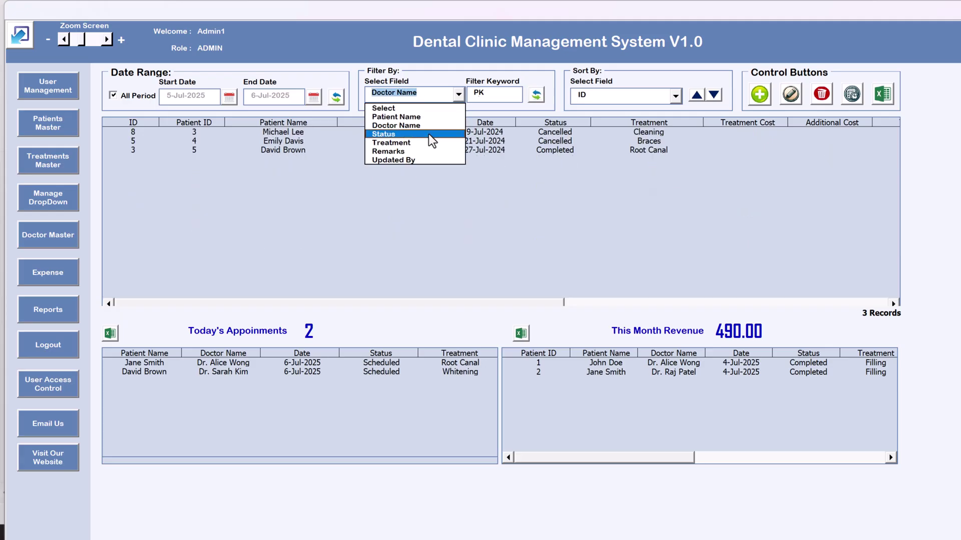
{"action": "left_click", "coordinate": [428, 135]}
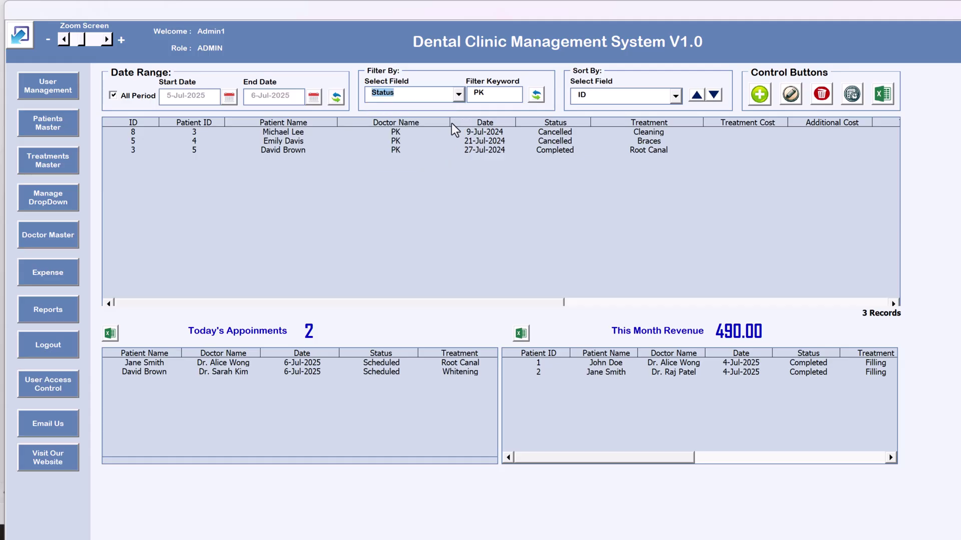
{"action": "key", "text": "Tab"}
{"action": "left_click", "coordinate": [536, 95]}
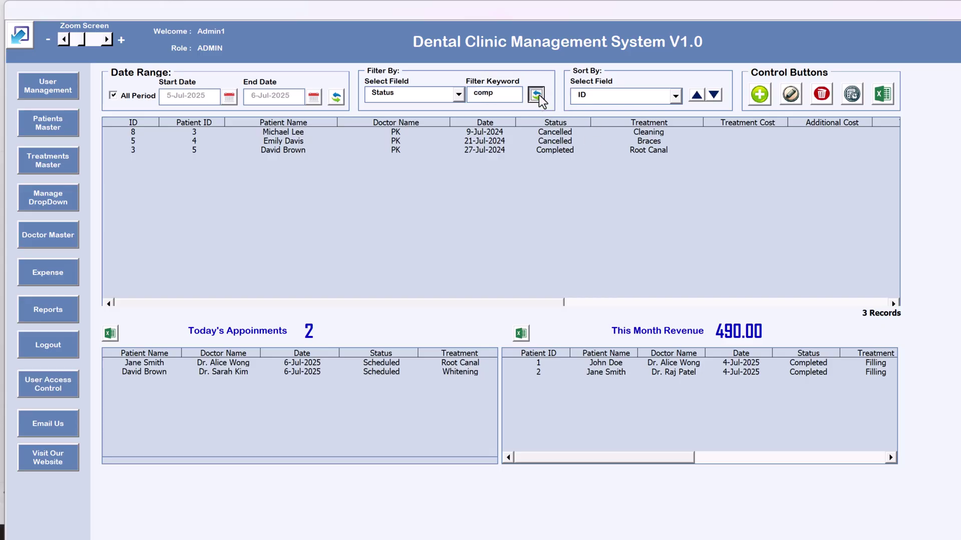
{"action": "left_click", "coordinate": [495, 94]}
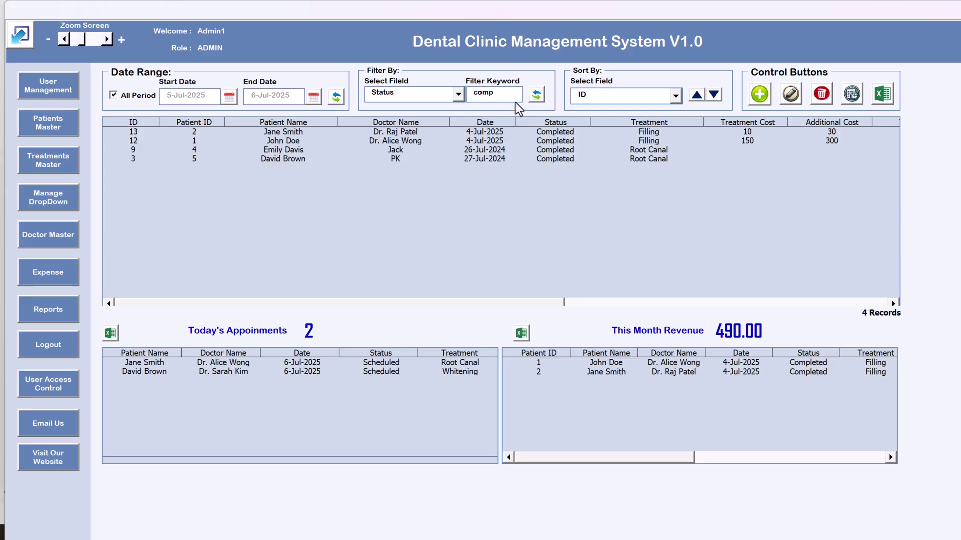
{"action": "key", "text": "BackSpace"}
{"action": "key", "text": "BackSpace"}
{"action": "key", "text": "BackSpace"}
{"action": "key", "text": "BackSpace"}
{"action": "type", "text": "sch"}
{"action": "left_click", "coordinate": [541, 97]}
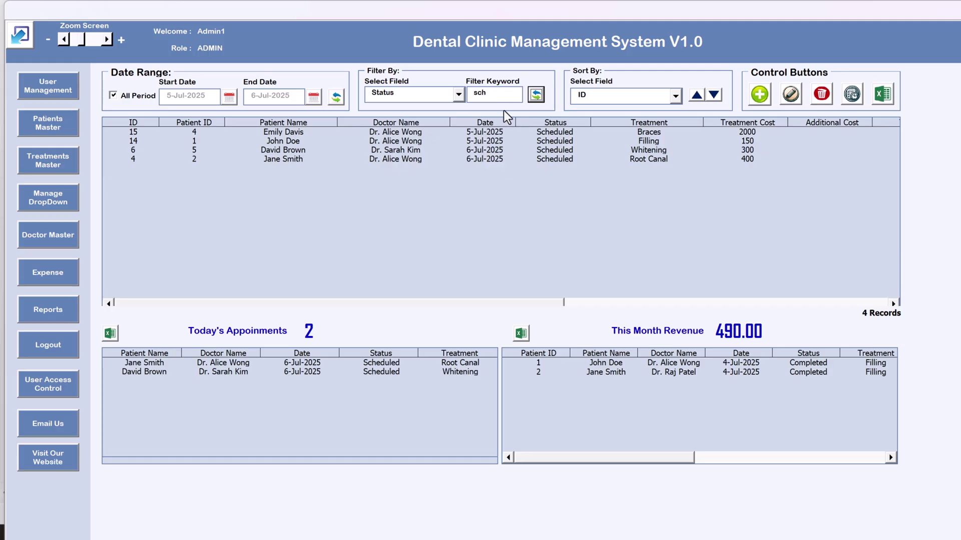
{"action": "left_click", "coordinate": [453, 94]}
{"action": "left_click", "coordinate": [419, 143]}
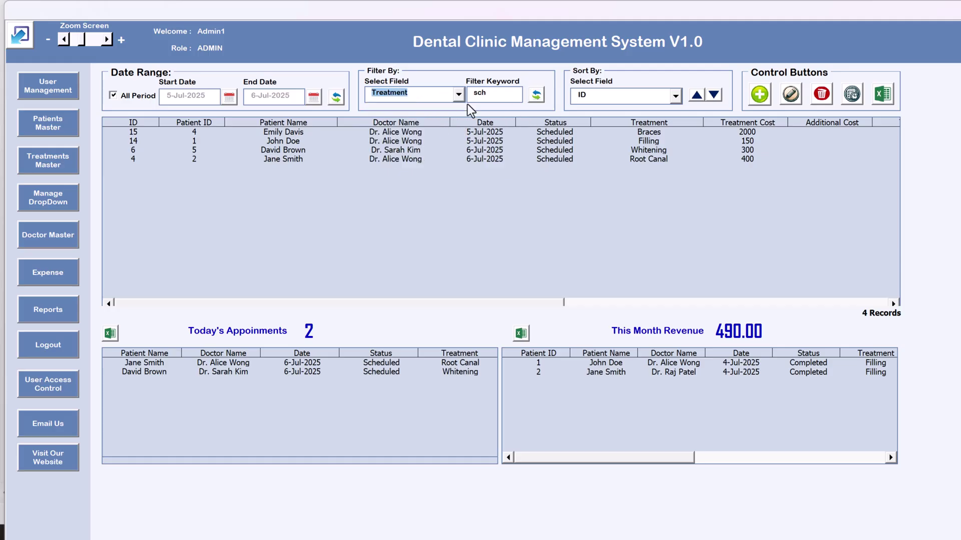
{"action": "key", "text": "Tab"}
{"action": "type", "text": "fill"}
{"action": "left_click", "coordinate": [535, 101]}
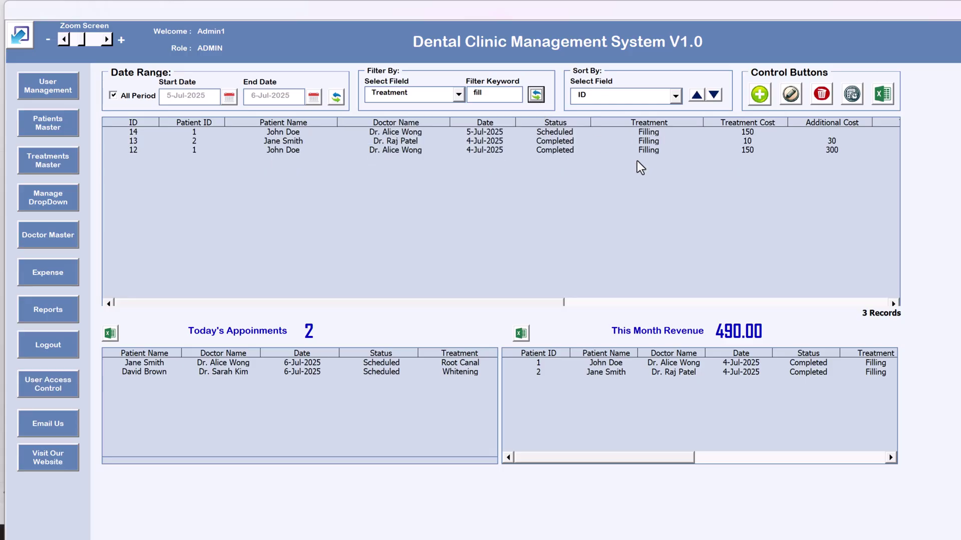
{"action": "left_click", "coordinate": [455, 98]}
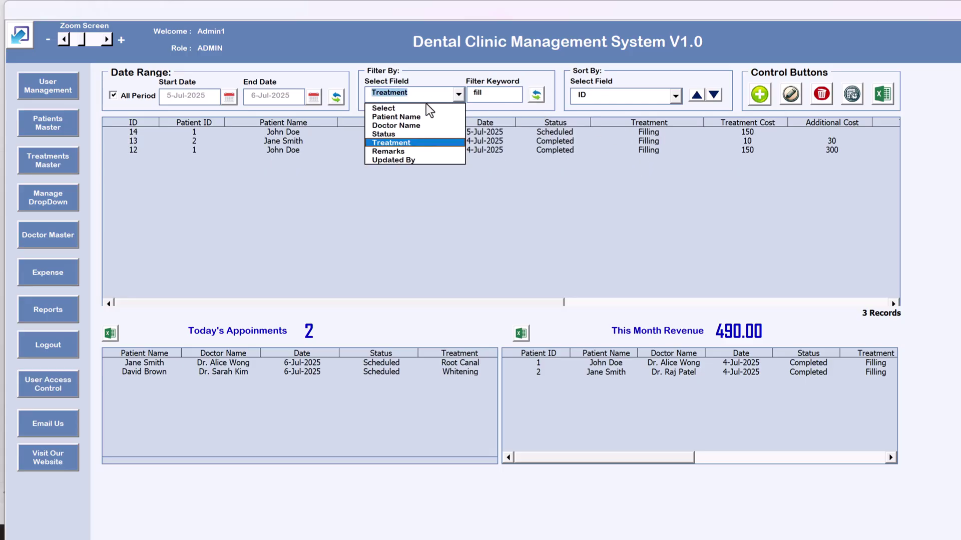
{"action": "left_click", "coordinate": [426, 109]}
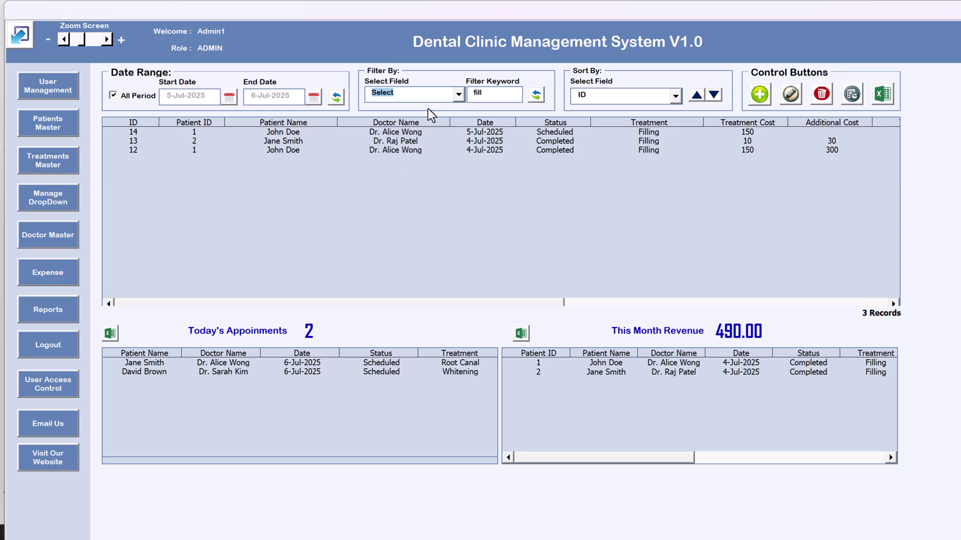
{"action": "left_click", "coordinate": [537, 95]}
{"action": "left_click", "coordinate": [494, 93]}
{"action": "key", "text": "BackSpace"}
{"action": "key", "text": "BackSpace"}
{"action": "key", "text": "BackSpace"}
{"action": "key", "text": "BackSpace"}
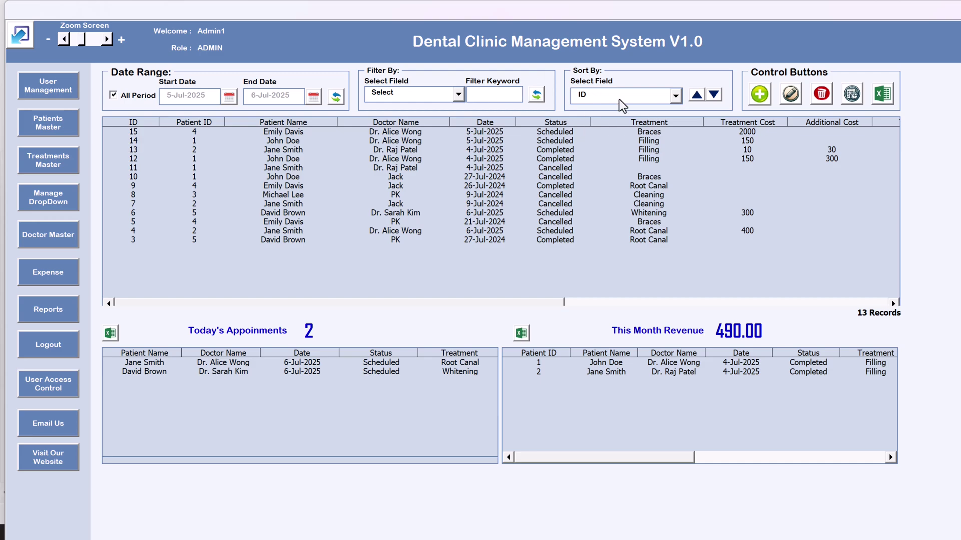
Try sorting the records by ID and by Patient Name, ascending and descending
{"action": "left_click", "coordinate": [623, 96]}
{"action": "left_click", "coordinate": [652, 93]}
{"action": "left_click", "coordinate": [698, 98]}
{"action": "left_click", "coordinate": [717, 97]}
{"action": "left_click", "coordinate": [701, 98]}
{"action": "left_click", "coordinate": [640, 95]}
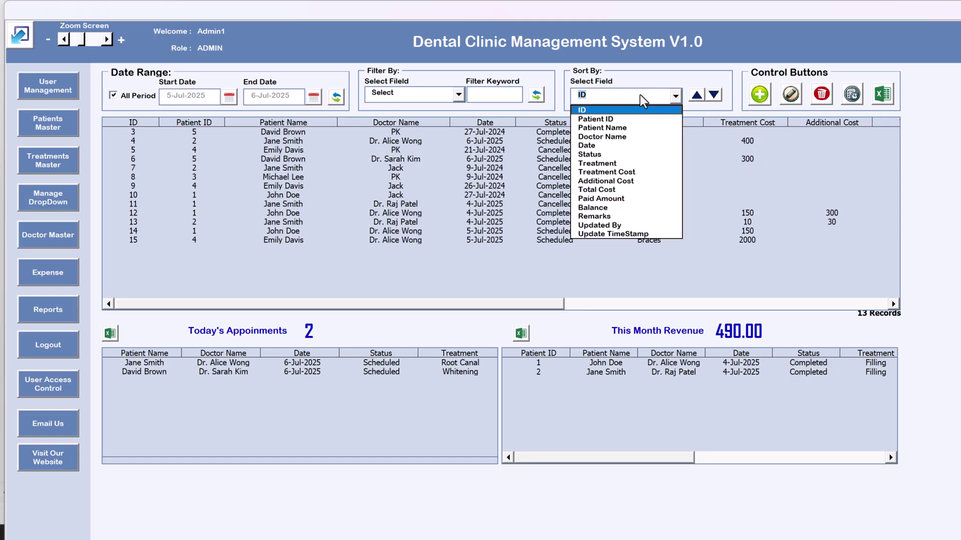
{"action": "left_click", "coordinate": [628, 127]}
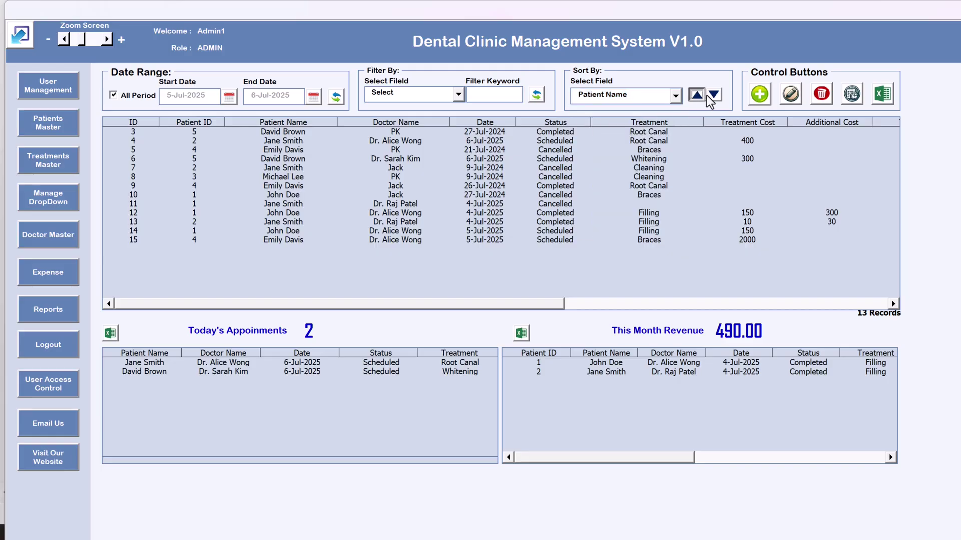
{"action": "left_click", "coordinate": [697, 95]}
{"action": "left_click", "coordinate": [714, 95]}
Try sorting the records by Date, then by Status ascending
{"action": "left_click", "coordinate": [655, 93]}
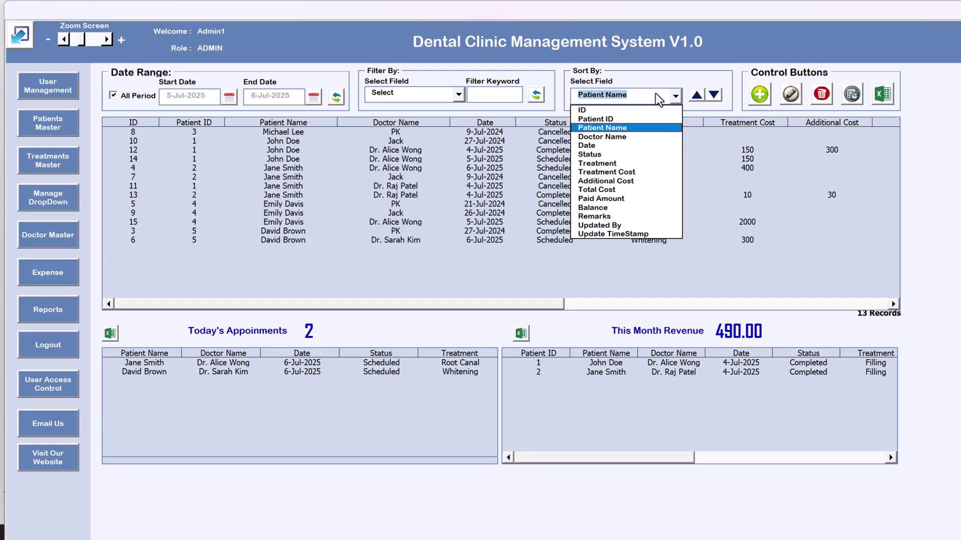
{"action": "left_click", "coordinate": [633, 145]}
{"action": "left_click", "coordinate": [714, 95]}
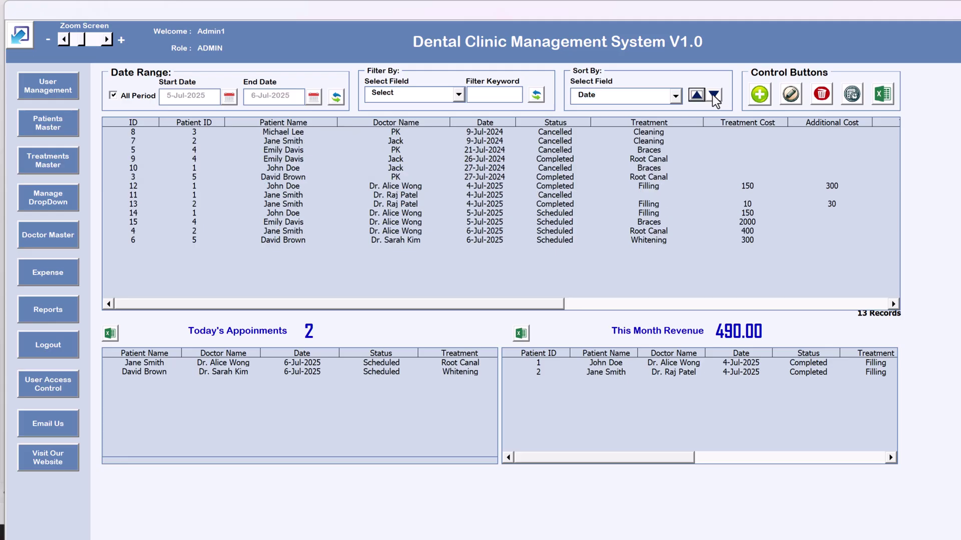
{"action": "left_click", "coordinate": [696, 94]}
{"action": "left_click", "coordinate": [714, 95]}
{"action": "left_click", "coordinate": [714, 95]}
{"action": "left_click", "coordinate": [651, 95]}
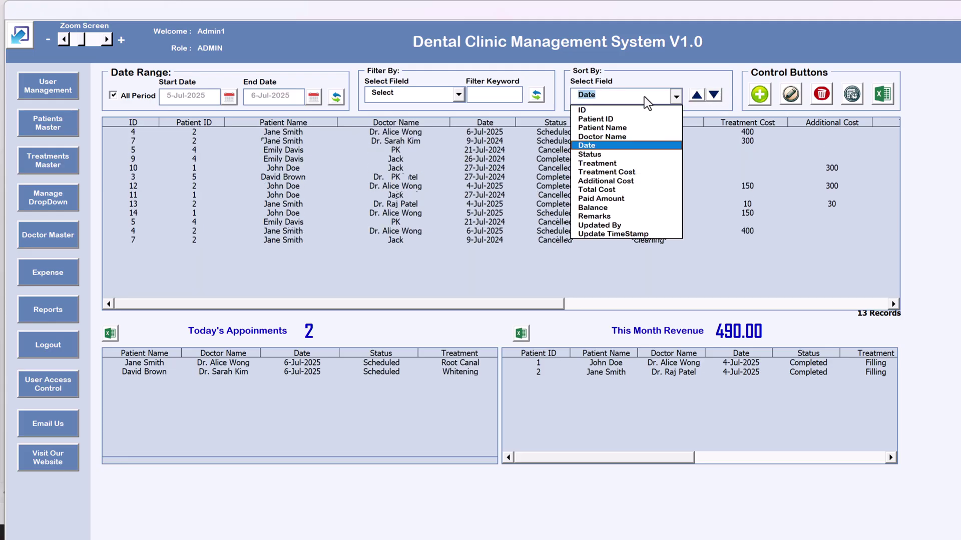
{"action": "left_click", "coordinate": [624, 155]}
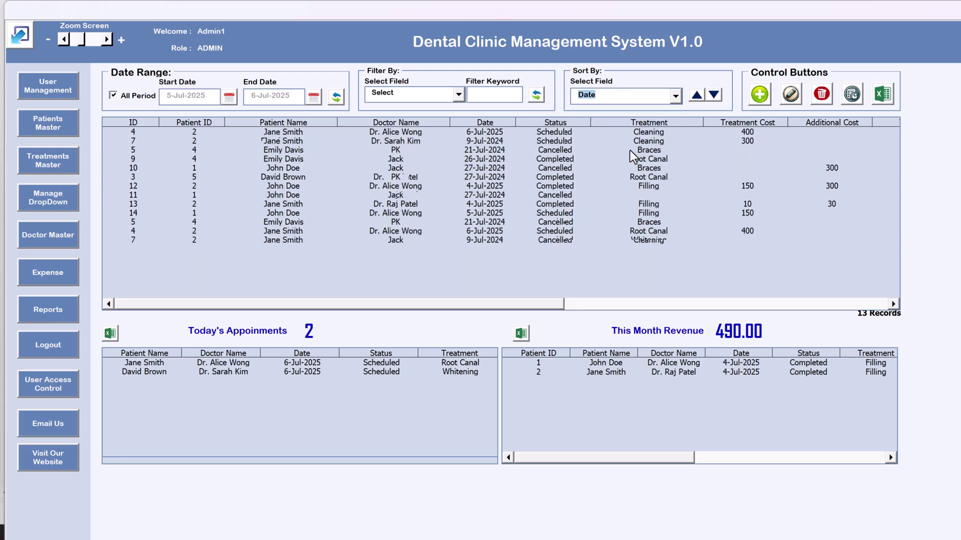
{"action": "left_click", "coordinate": [696, 94]}
{"action": "left_click_drag", "start_coordinate": [567, 132], "coordinate": [559, 236]}
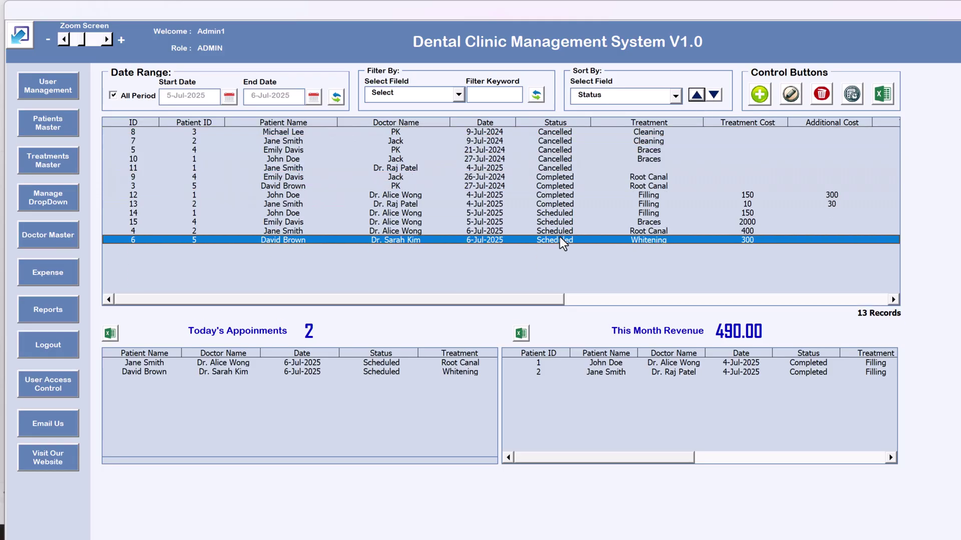
Sort the records by Treatment ascending and select the appointment with ID 14
{"action": "left_click", "coordinate": [633, 94]}
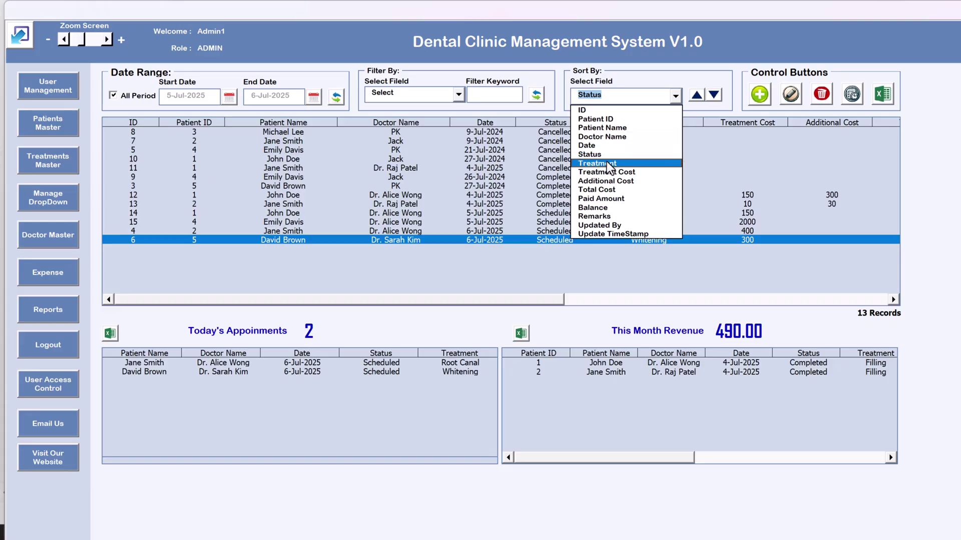
{"action": "left_click", "coordinate": [625, 162]}
{"action": "left_click", "coordinate": [697, 95]}
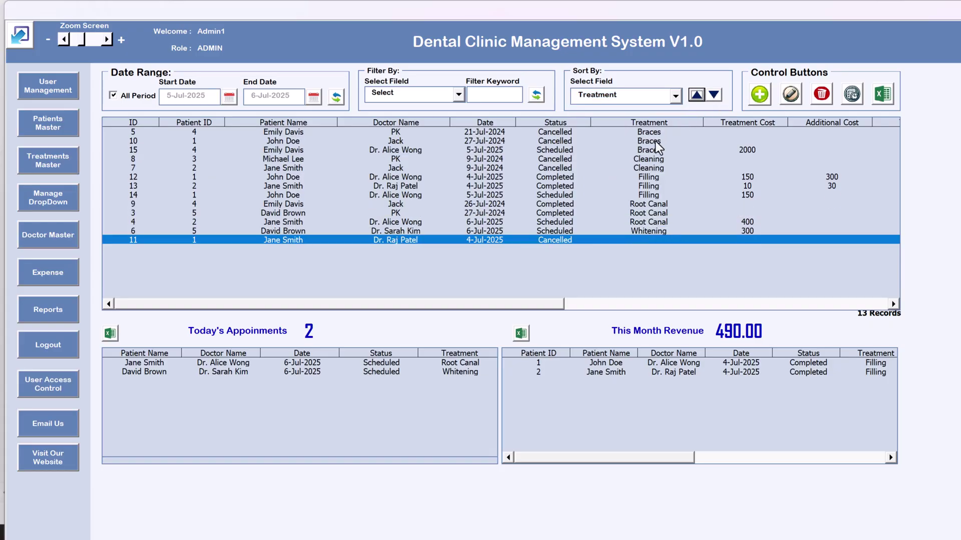
{"action": "left_click", "coordinate": [655, 141]}
{"action": "left_click_drag", "start_coordinate": [659, 145], "coordinate": [649, 197]}
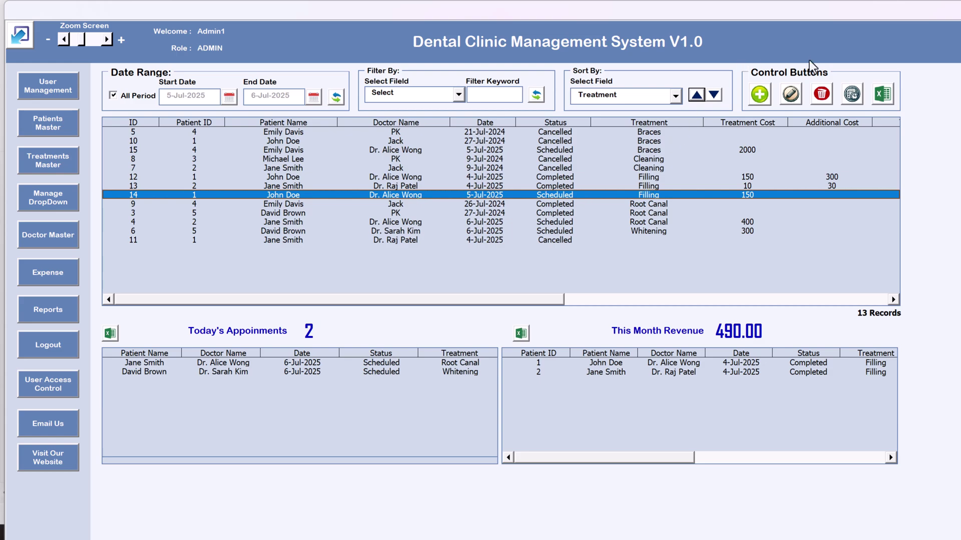
Browse the new appointment form and Patient Master list, then close both windows
{"action": "left_click", "coordinate": [760, 97]}
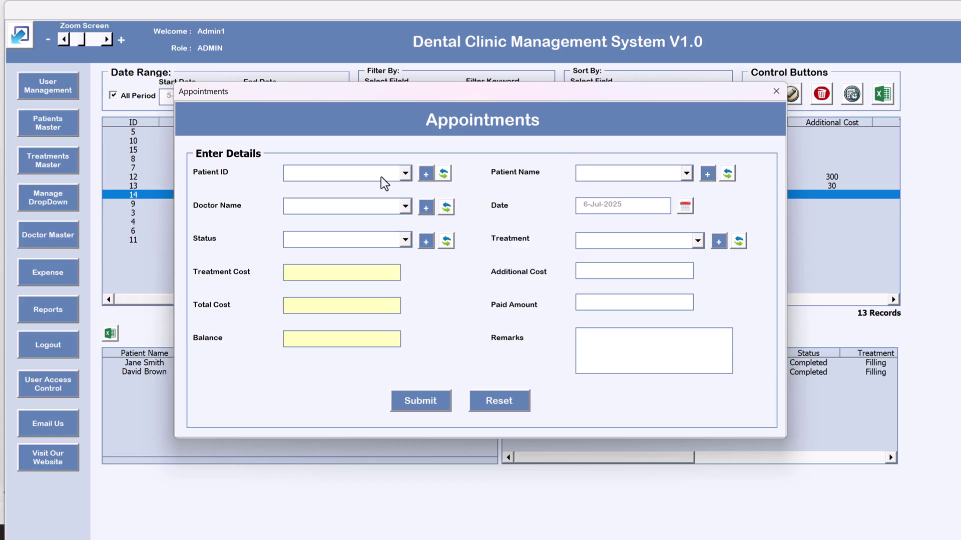
{"action": "left_click", "coordinate": [352, 178]}
{"action": "left_click", "coordinate": [353, 176]}
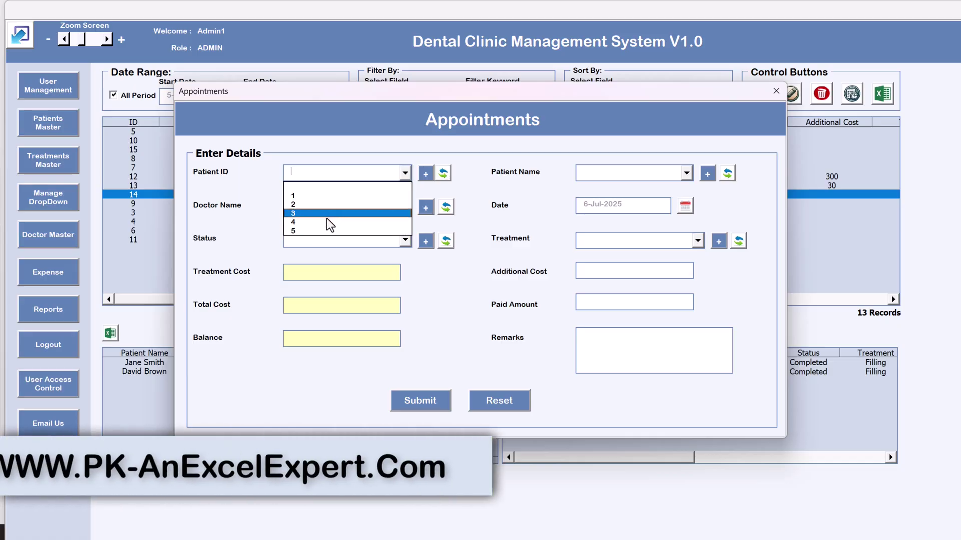
{"action": "left_click", "coordinate": [488, 173]}
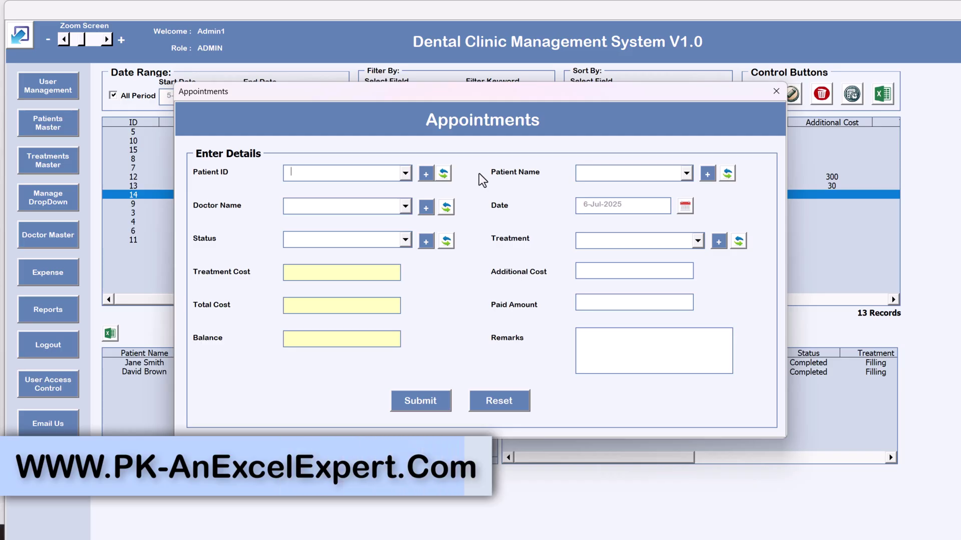
{"action": "left_click", "coordinate": [427, 178]}
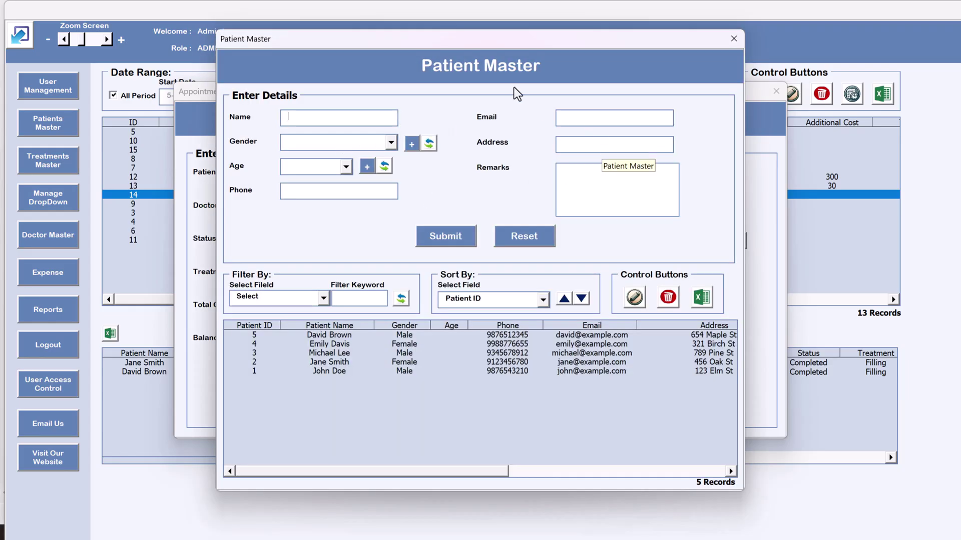
{"action": "left_click", "coordinate": [733, 39]}
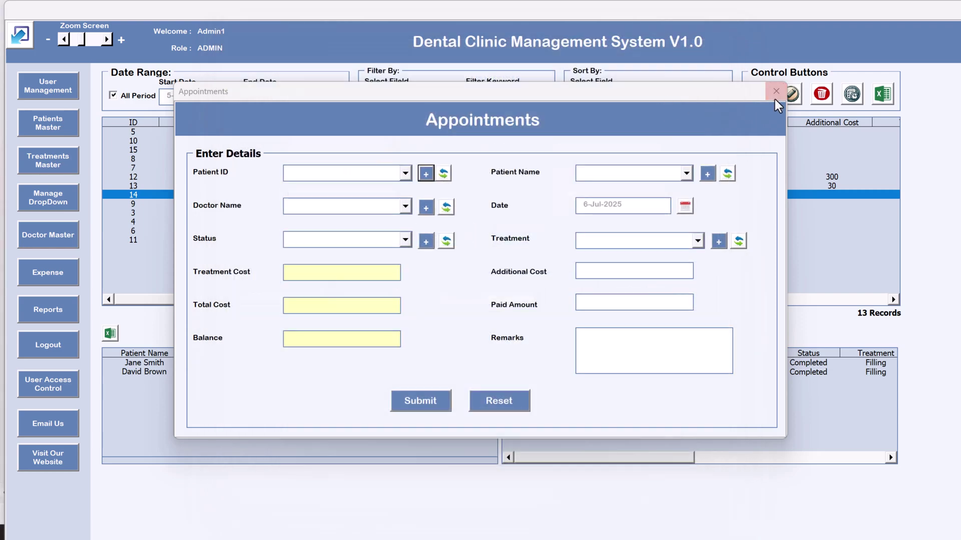
{"action": "left_click", "coordinate": [775, 92]}
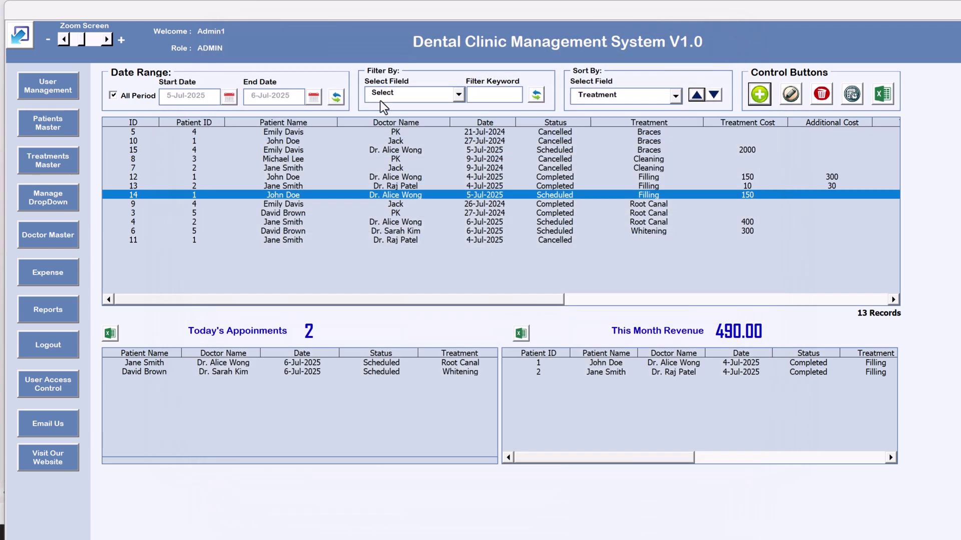
{"action": "left_click", "coordinate": [57, 127]}
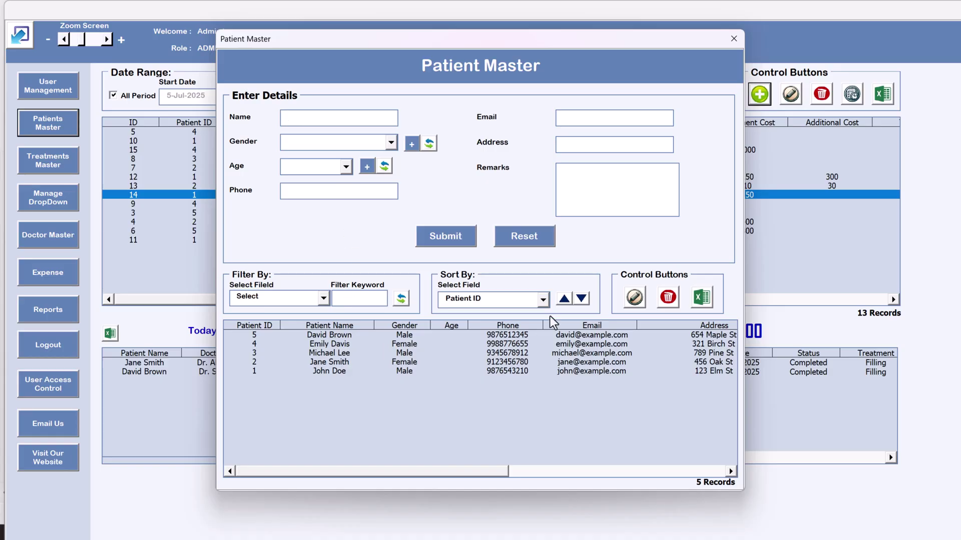
{"action": "left_click", "coordinate": [736, 40]}
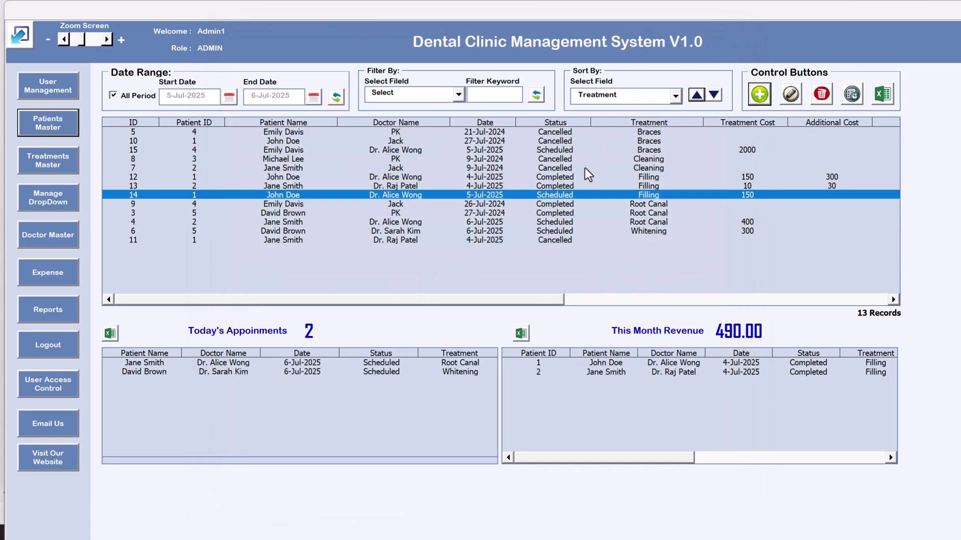
Start a new appointment and enter a new patient's name, gender Male, age 32
{"action": "left_click", "coordinate": [761, 94]}
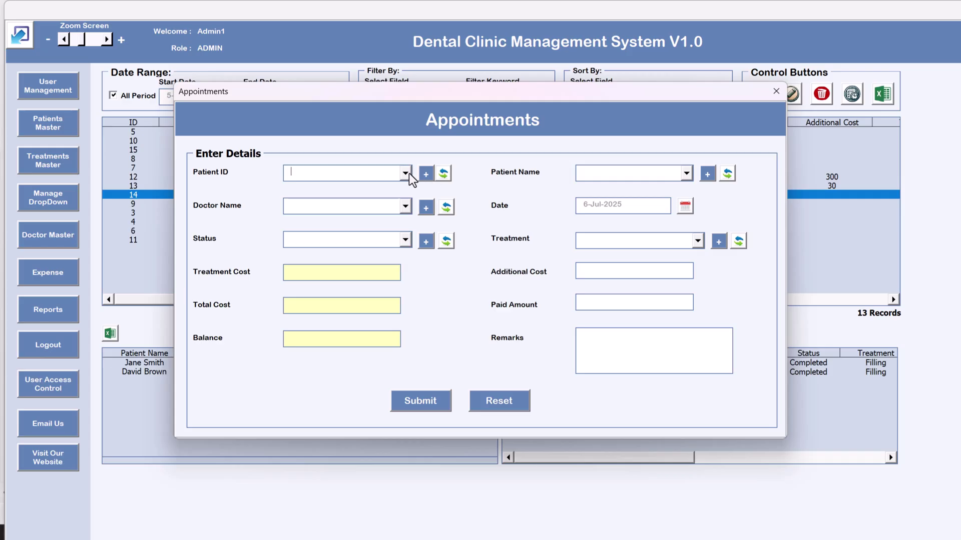
{"action": "left_click", "coordinate": [426, 174]}
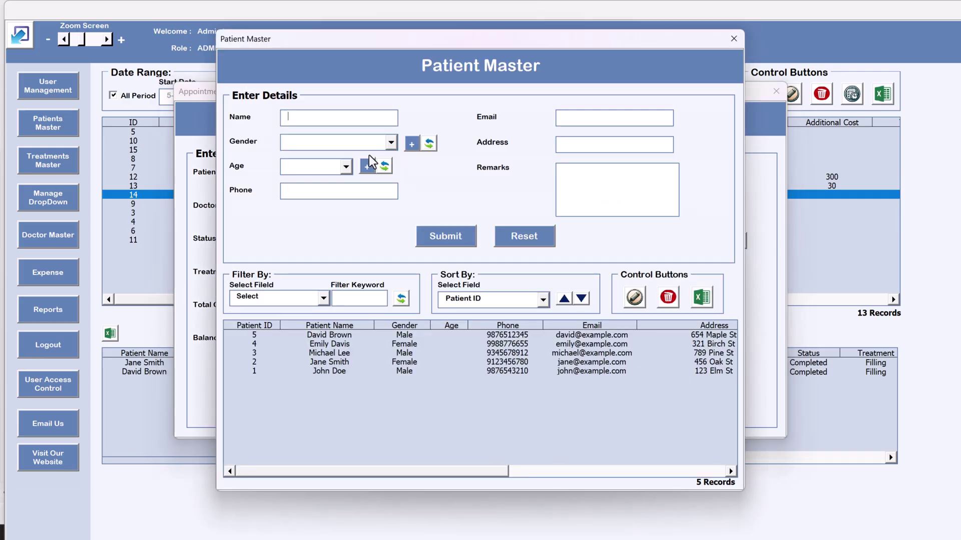
{"action": "type", "text": "PK"}
{"action": "left_click", "coordinate": [572, 118]}
{"action": "left_click", "coordinate": [390, 142]}
{"action": "left_click", "coordinate": [342, 164]}
{"action": "left_click", "coordinate": [323, 166]}
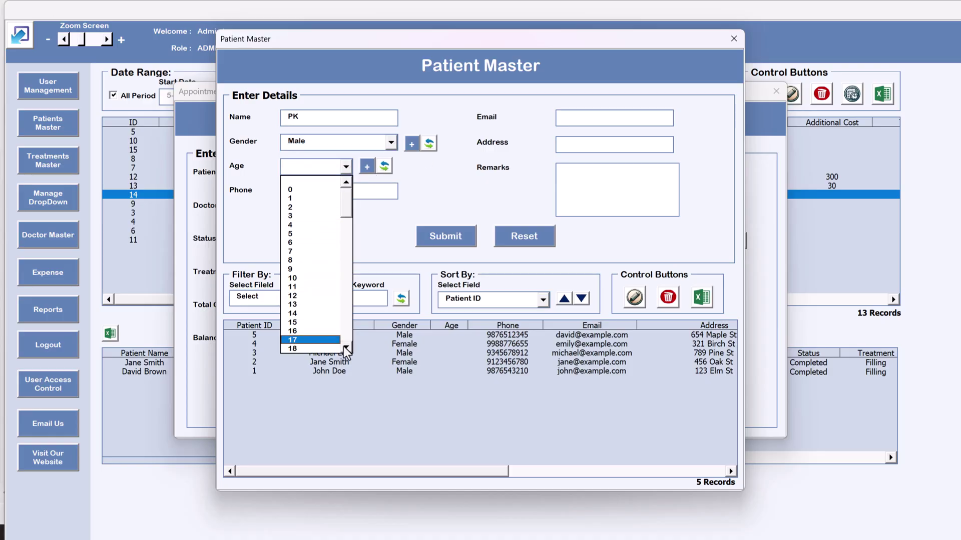
{"action": "scroll", "coordinate": [344, 348], "scroll_direction": "down", "scroll_amount": 5}
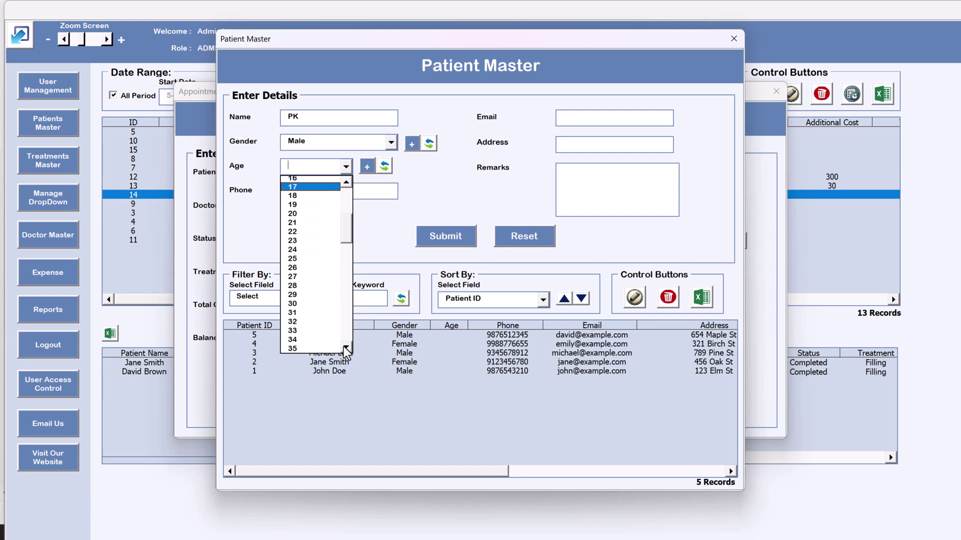
{"action": "left_click", "coordinate": [308, 323]}
{"action": "left_click", "coordinate": [361, 189]}
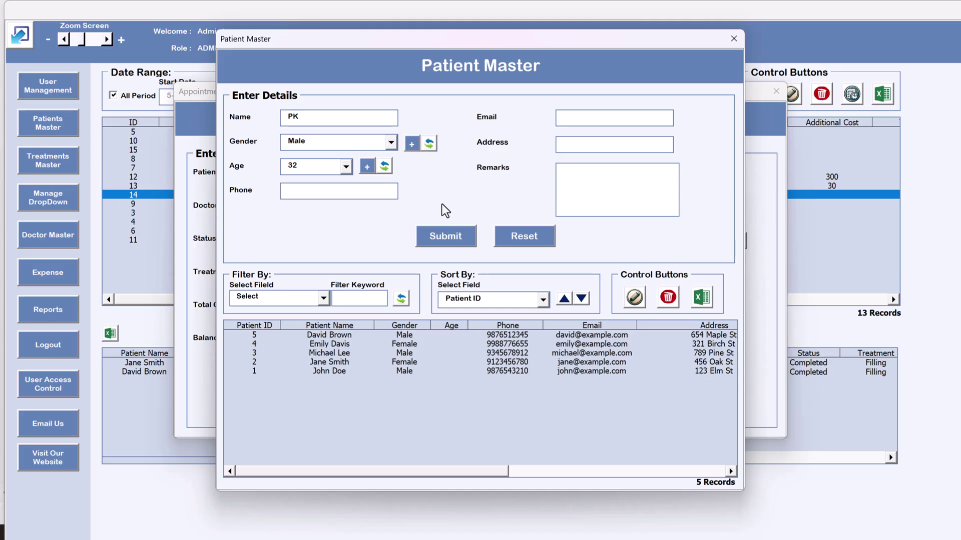
Submit the new patient as record 6 and close Patient Master
{"action": "left_click", "coordinate": [462, 241]}
{"action": "left_click", "coordinate": [470, 313]}
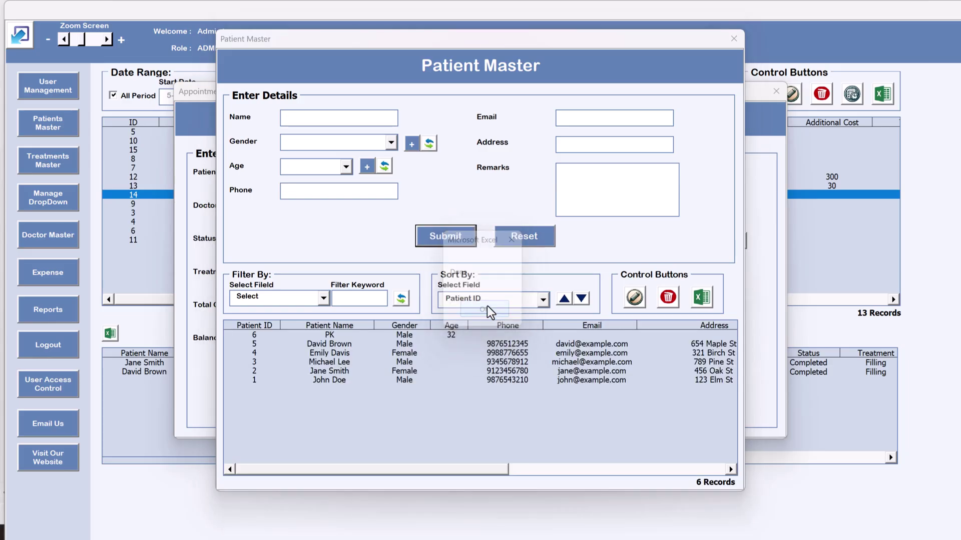
{"action": "left_click", "coordinate": [449, 331]}
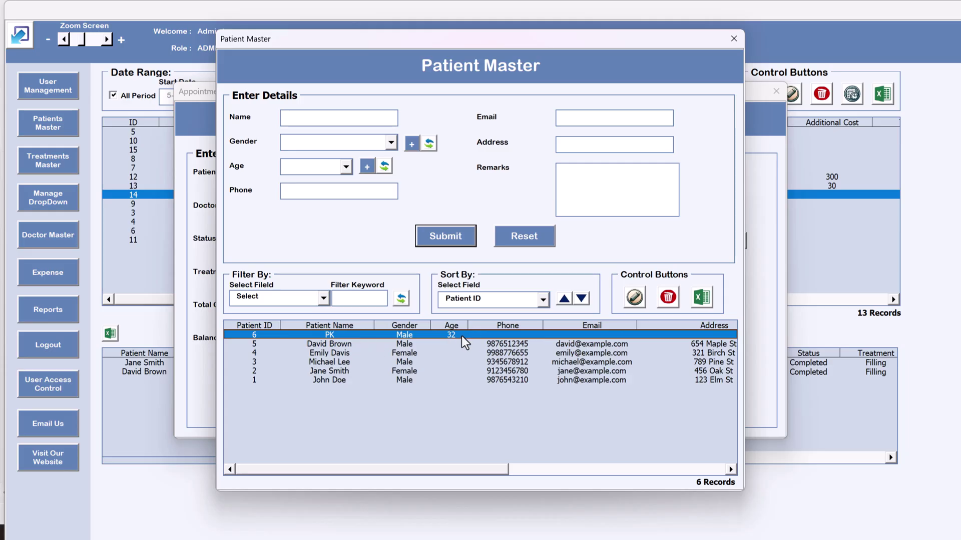
{"action": "left_click", "coordinate": [733, 39]}
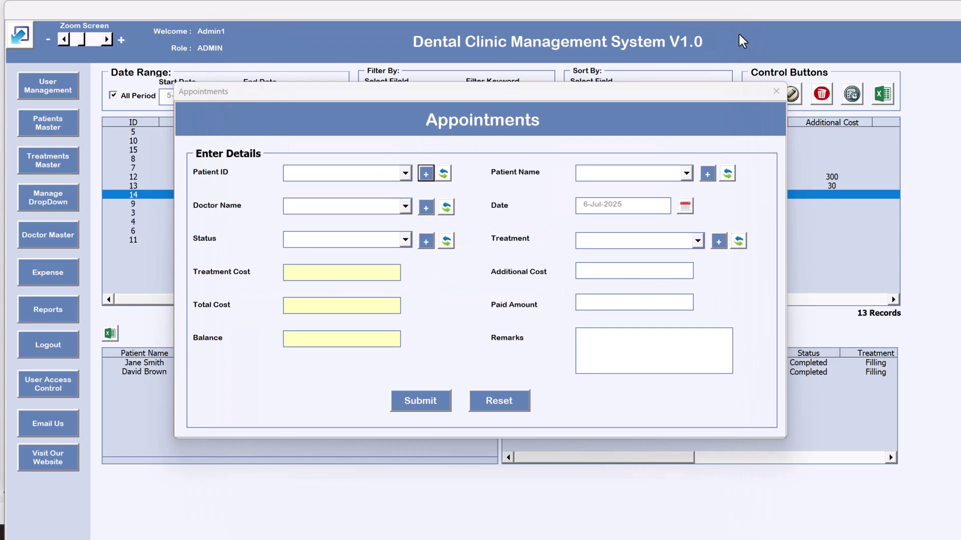
Refresh the patient lists and pick the newly added patient by name
{"action": "left_click", "coordinate": [394, 178]}
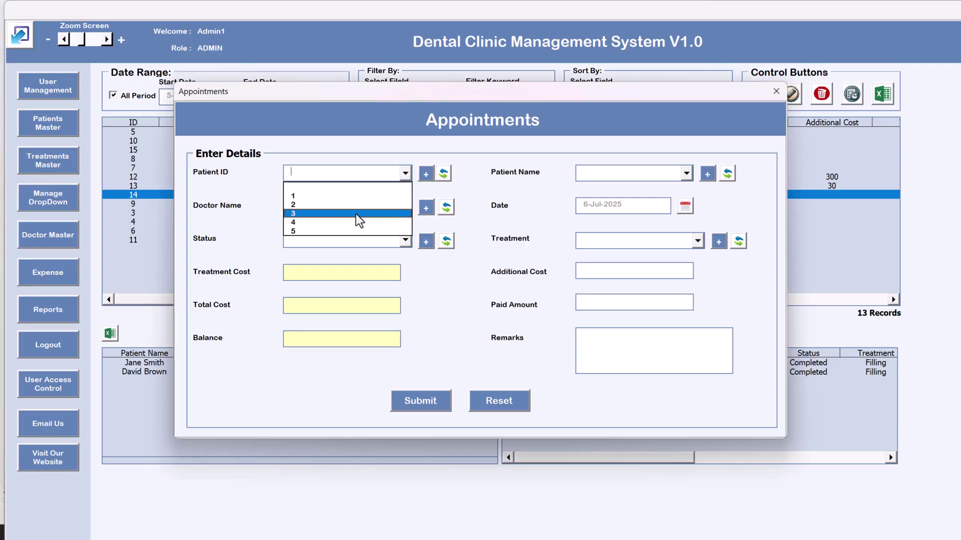
{"action": "left_click", "coordinate": [534, 206]}
{"action": "left_click", "coordinate": [608, 173]}
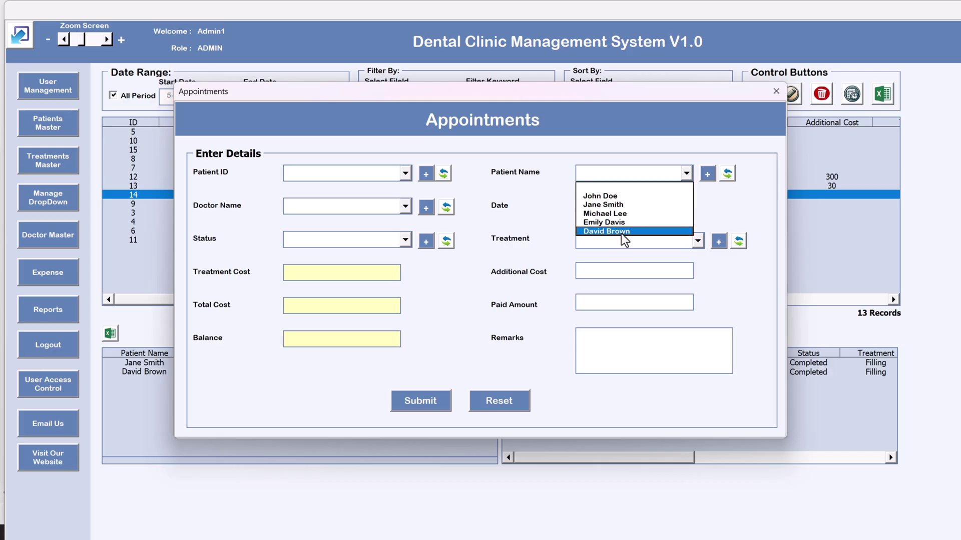
{"action": "left_click", "coordinate": [724, 204]}
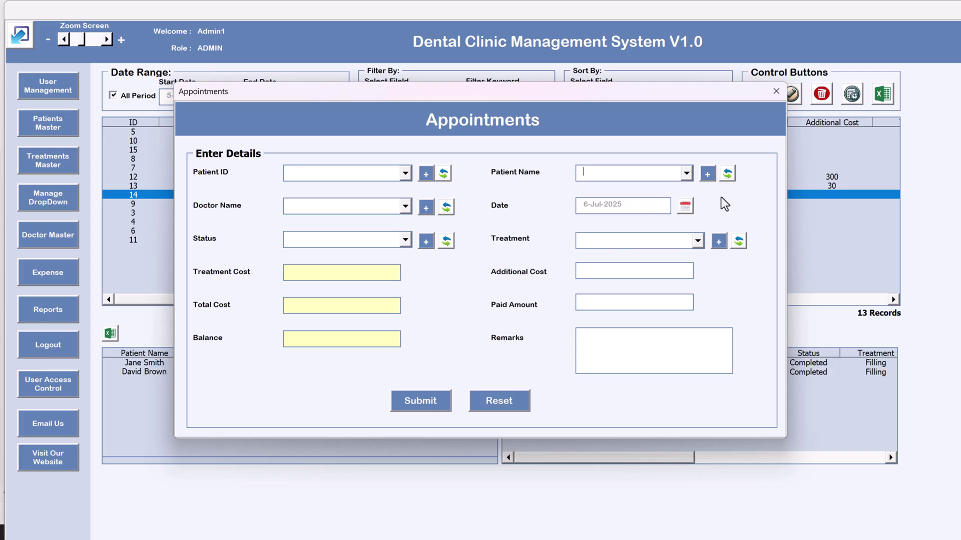
{"action": "left_click", "coordinate": [449, 175]}
{"action": "left_click", "coordinate": [402, 177]}
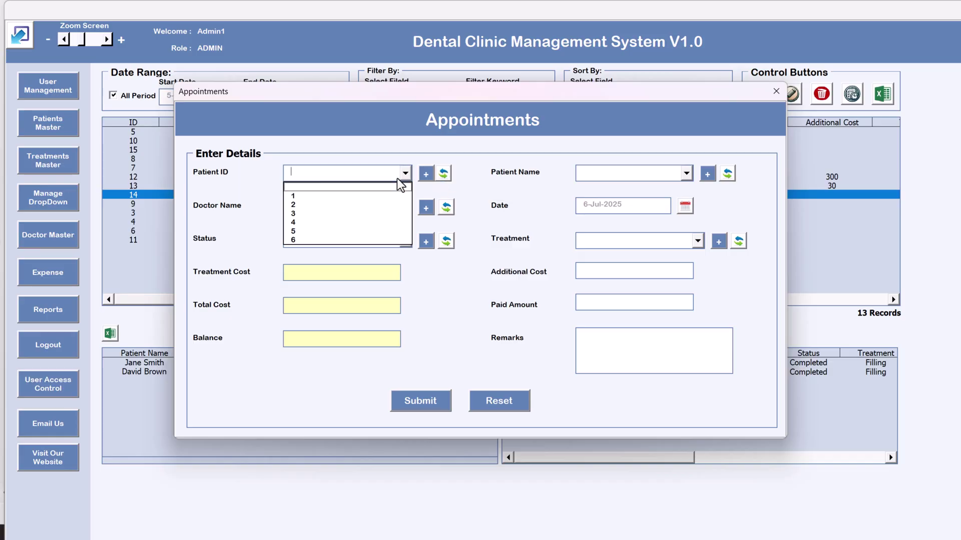
{"action": "left_click", "coordinate": [527, 192]}
{"action": "left_click", "coordinate": [623, 178]}
{"action": "left_click", "coordinate": [696, 153]}
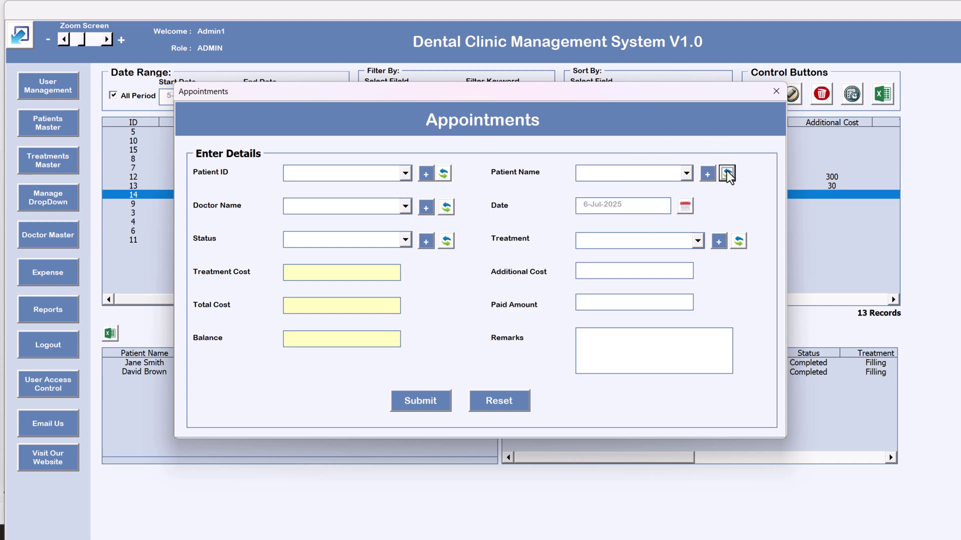
{"action": "left_click", "coordinate": [659, 175]}
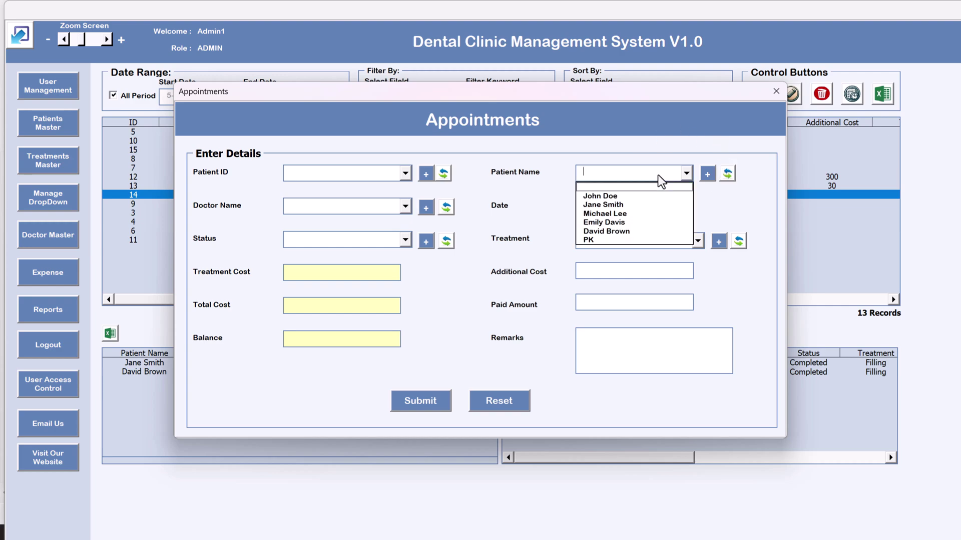
{"action": "left_click", "coordinate": [627, 239]}
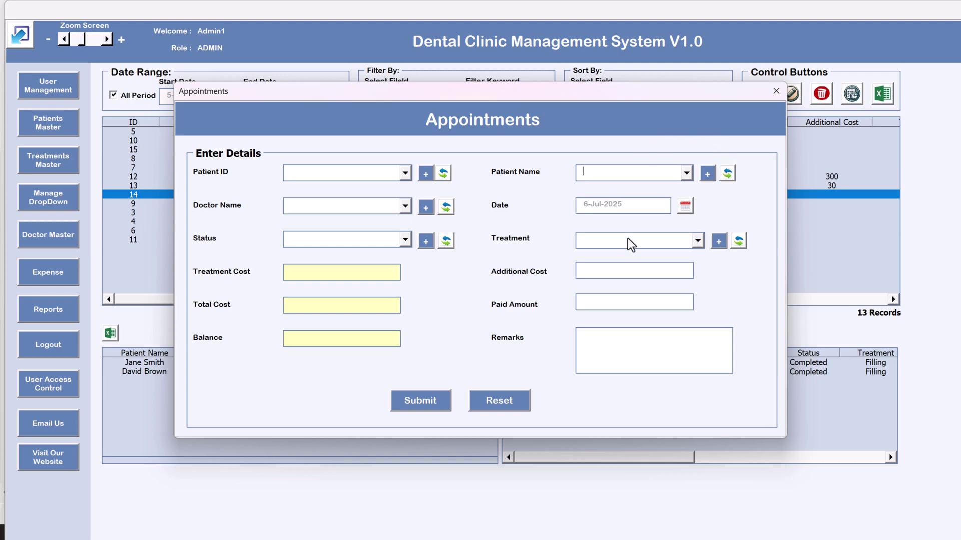
Set the Patient ID to 6 and choose the appointment's doctor
{"action": "left_click", "coordinate": [337, 176]}
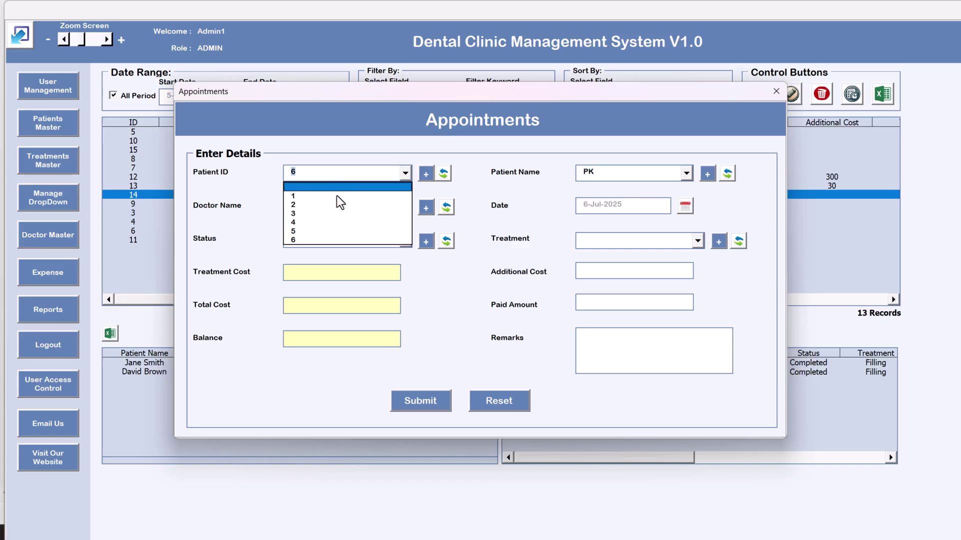
{"action": "left_click", "coordinate": [338, 224]}
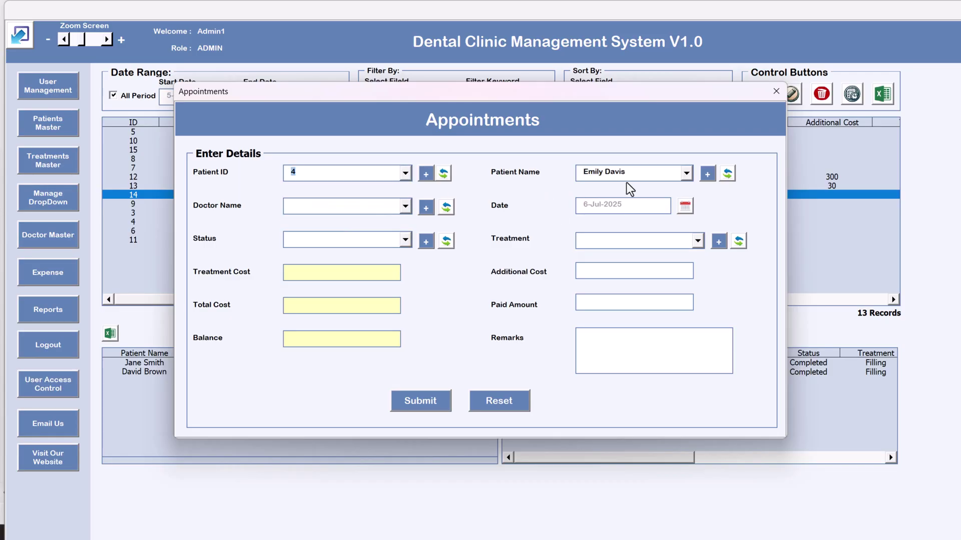
{"action": "left_click", "coordinate": [404, 174]}
{"action": "left_click", "coordinate": [332, 240]}
{"action": "left_click", "coordinate": [380, 211]}
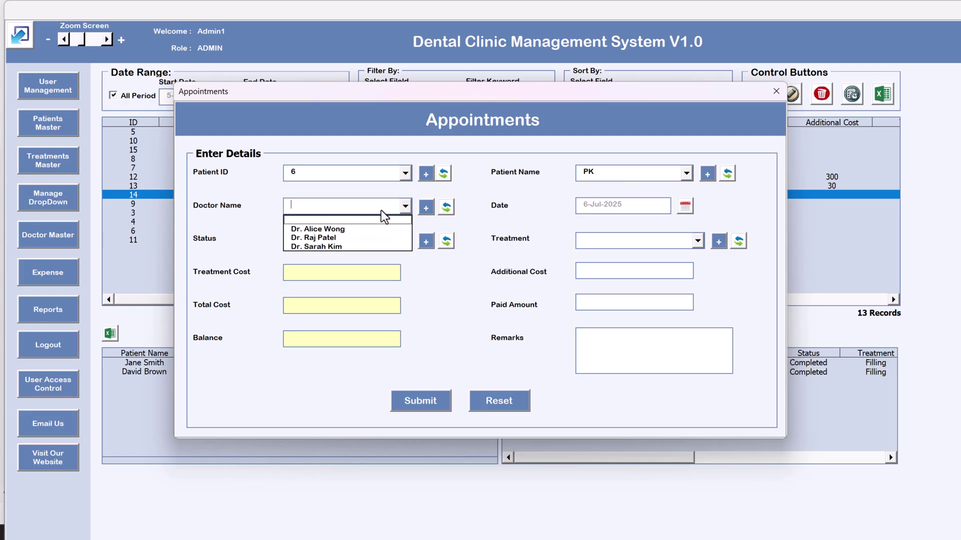
{"action": "left_click", "coordinate": [357, 245]}
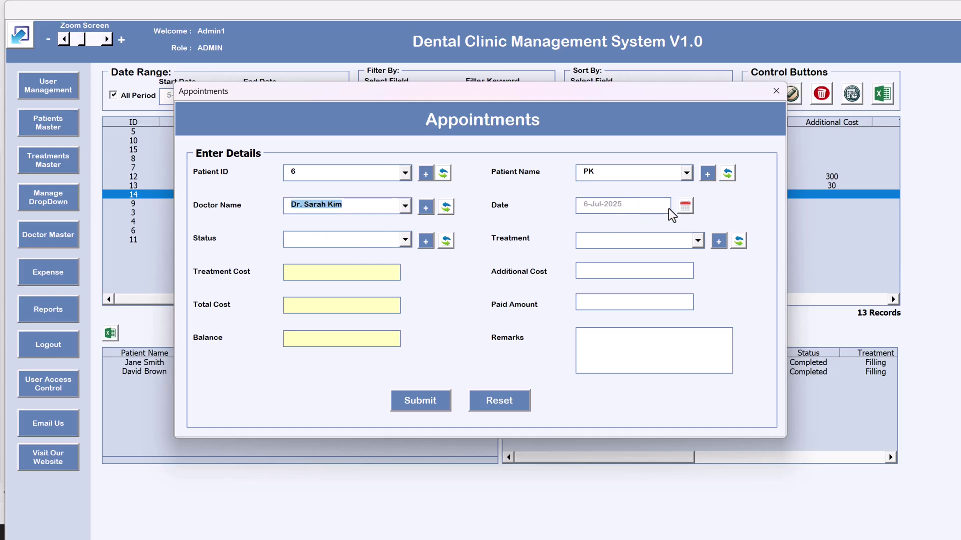
{"action": "left_click", "coordinate": [684, 206]}
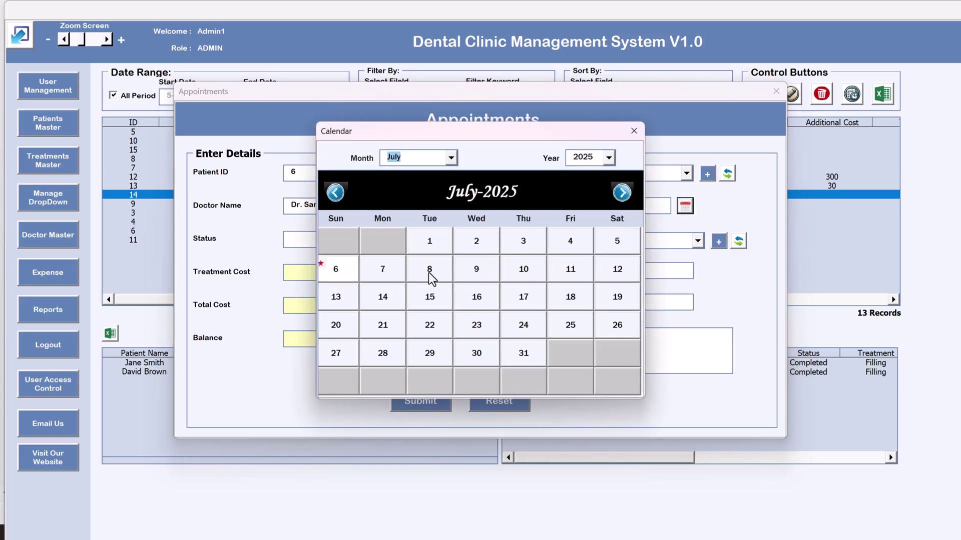
Date the appointment 6-Jul-2025 with Scheduled status
{"action": "left_click", "coordinate": [473, 270]}
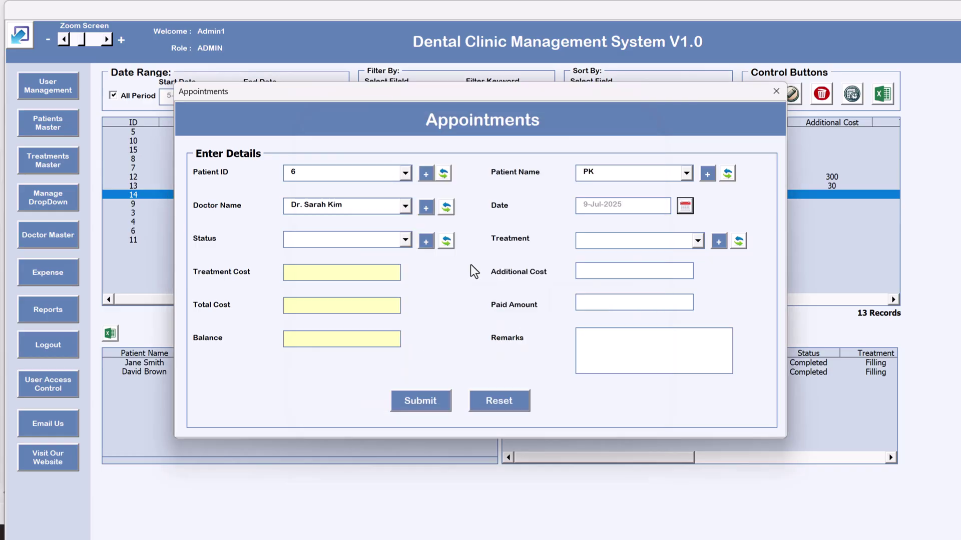
{"action": "left_click", "coordinate": [685, 206]}
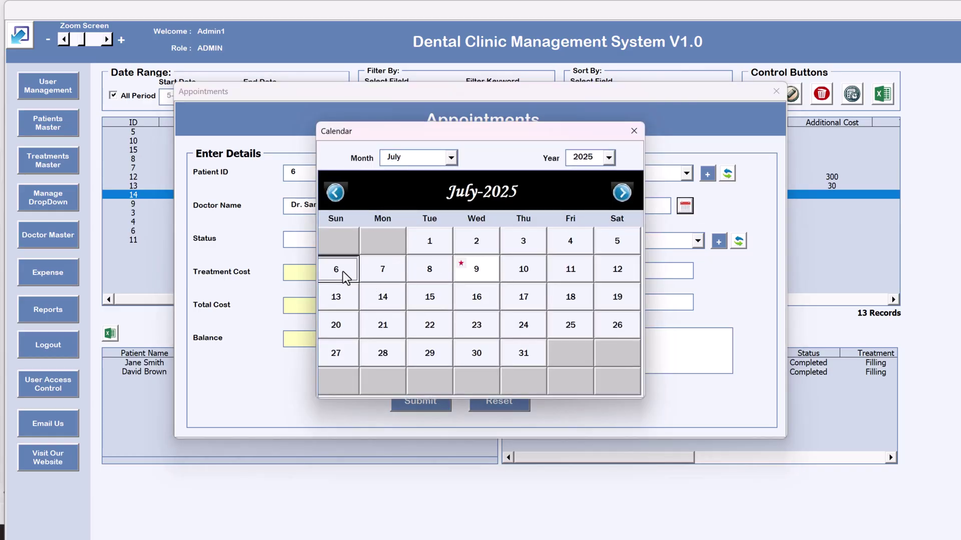
{"action": "left_click", "coordinate": [343, 271]}
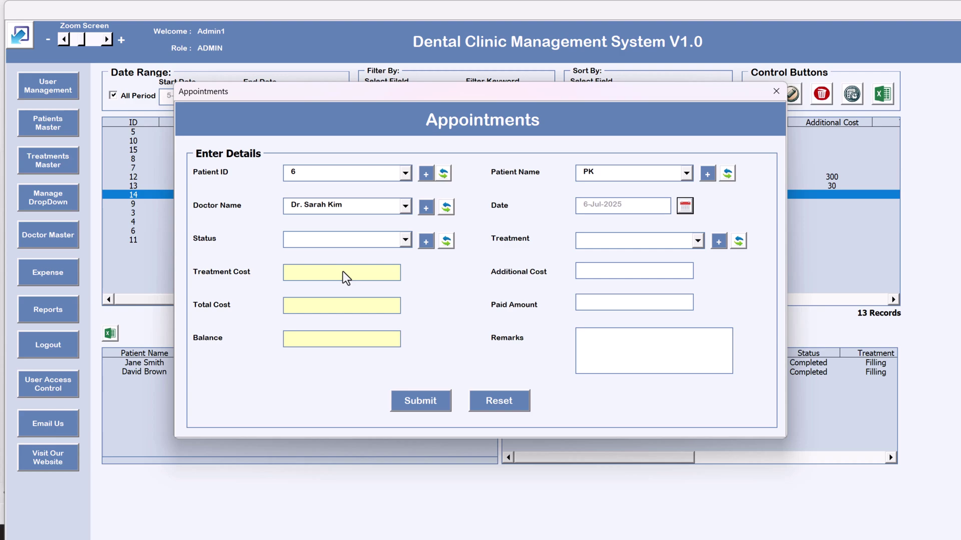
{"action": "left_click", "coordinate": [378, 250]}
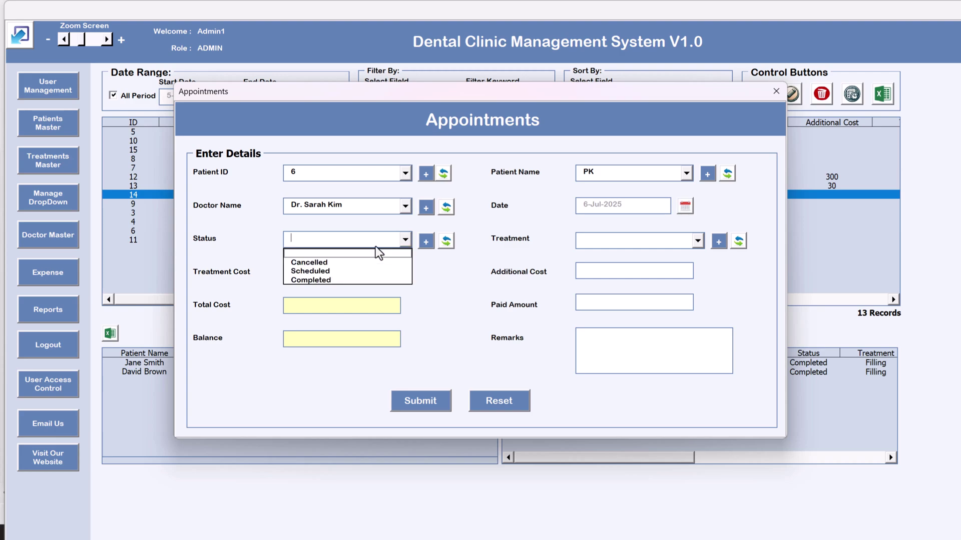
{"action": "left_click", "coordinate": [360, 270]}
Set the treatment to Braces at 2000.00 and open Treatments Master
{"action": "left_click", "coordinate": [605, 244]}
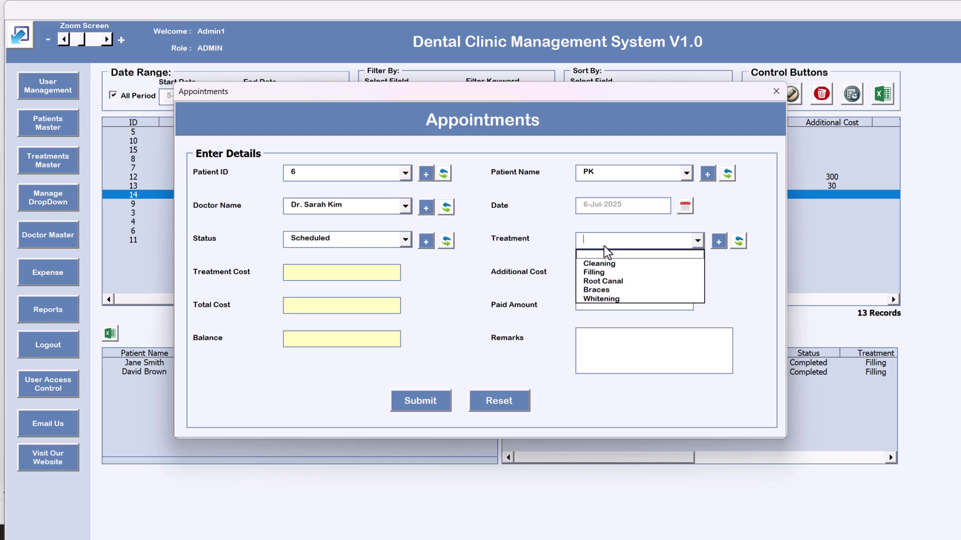
{"action": "left_click", "coordinate": [608, 289]}
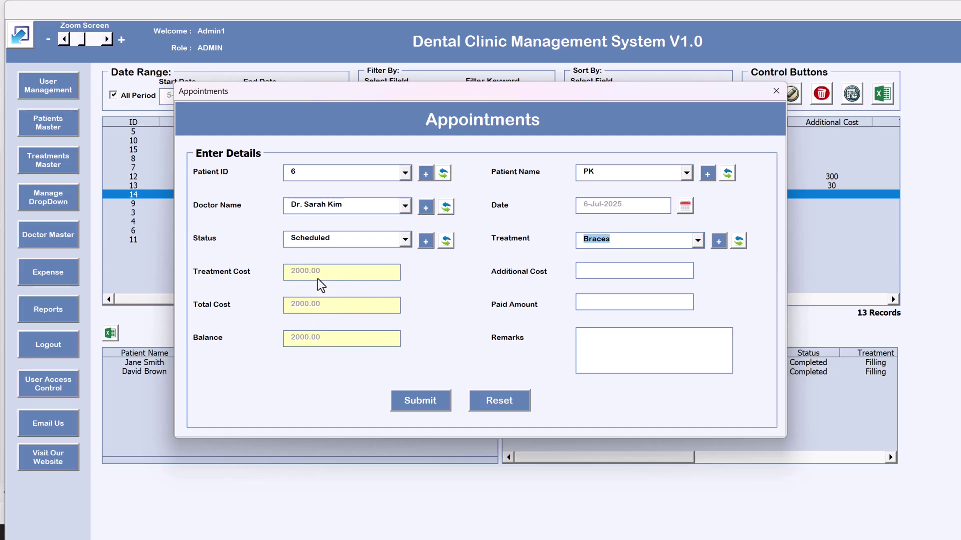
{"action": "left_click", "coordinate": [655, 242]}
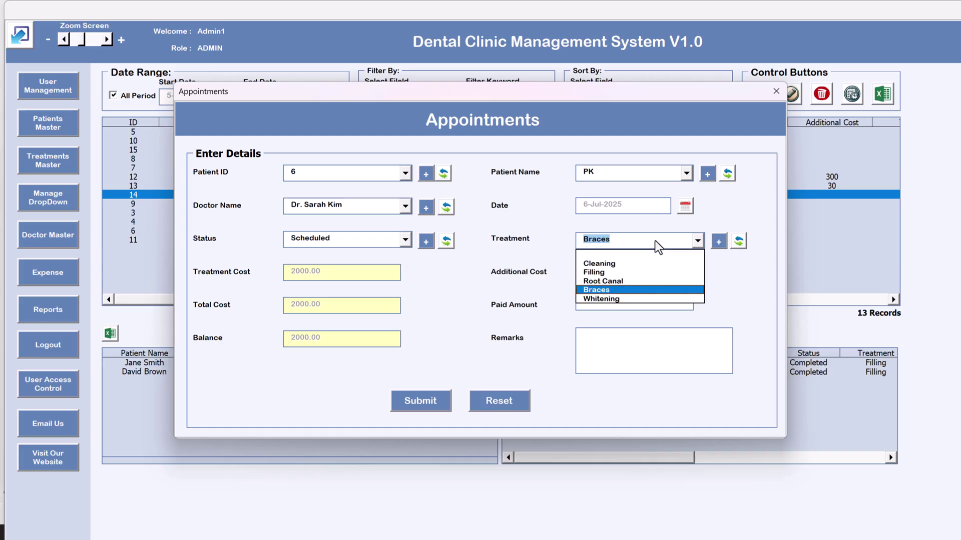
{"action": "left_click", "coordinate": [653, 289]}
{"action": "left_click", "coordinate": [718, 241]}
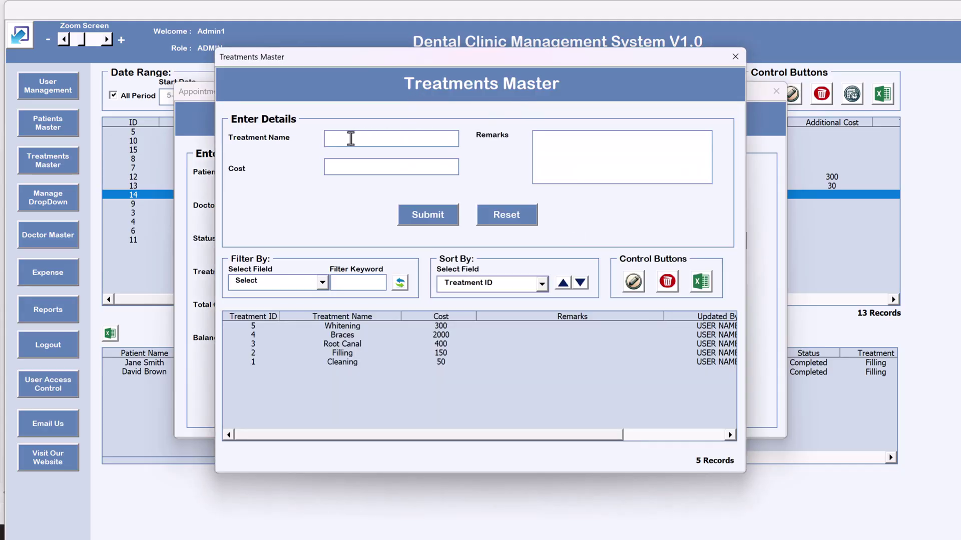
Give PK's appointment the Filling treatment from the refreshed list and an additional cost of 100
{"action": "left_click", "coordinate": [389, 170]}
{"action": "left_click", "coordinate": [734, 57]}
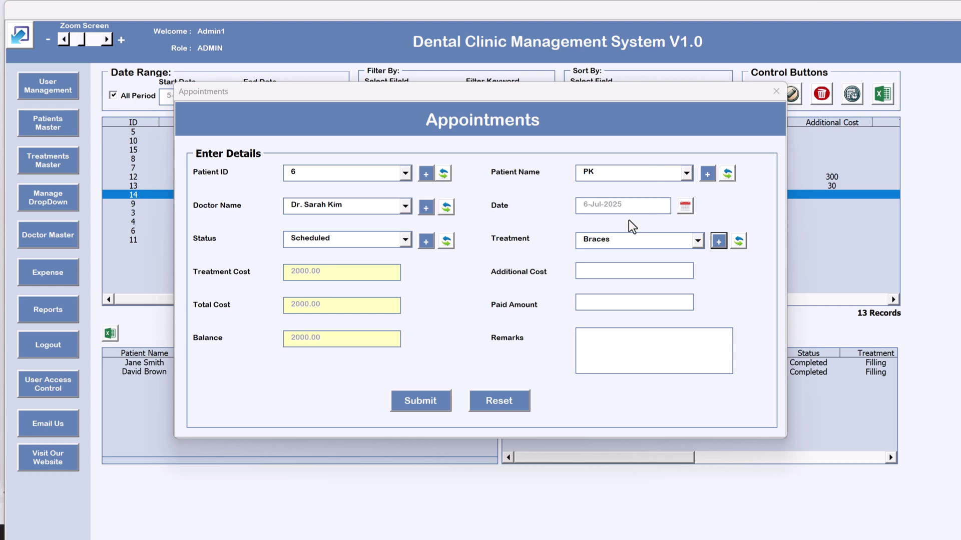
{"action": "left_click", "coordinate": [738, 241]}
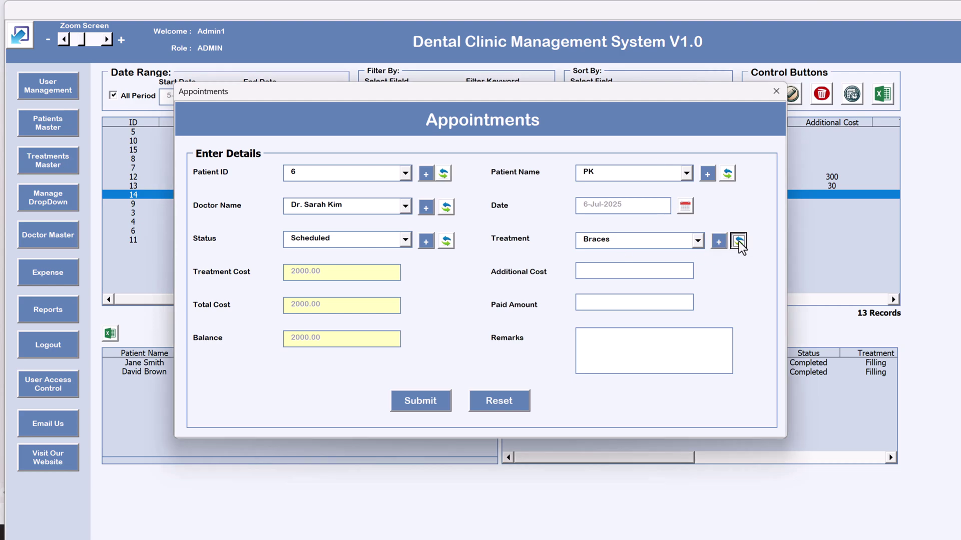
{"action": "left_click", "coordinate": [676, 240]}
{"action": "left_click", "coordinate": [653, 272]}
{"action": "left_click", "coordinate": [632, 272]}
{"action": "type", "text": "100"}
Submit PK's Filling appointment, then sort the appointments by Date in descending order
{"action": "left_click", "coordinate": [425, 405]}
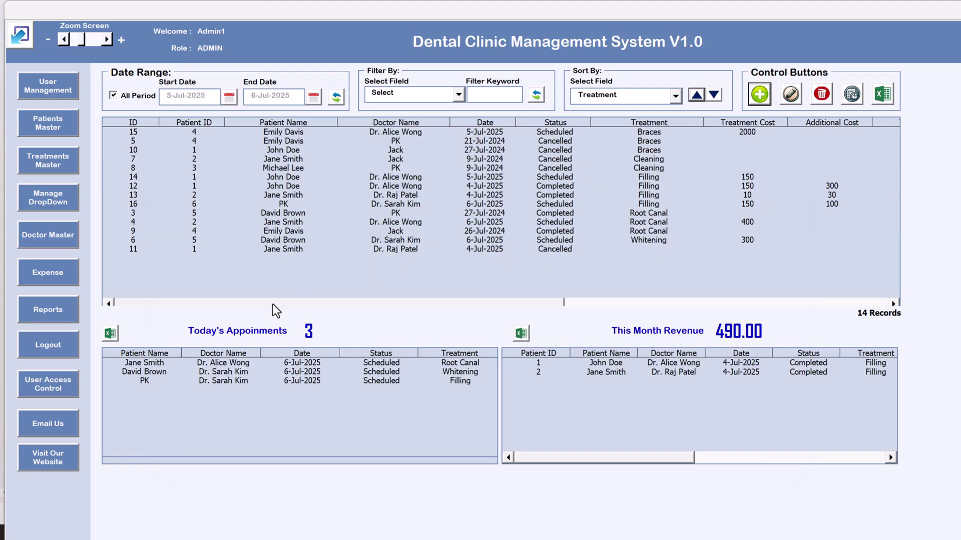
{"action": "left_click", "coordinate": [201, 381]}
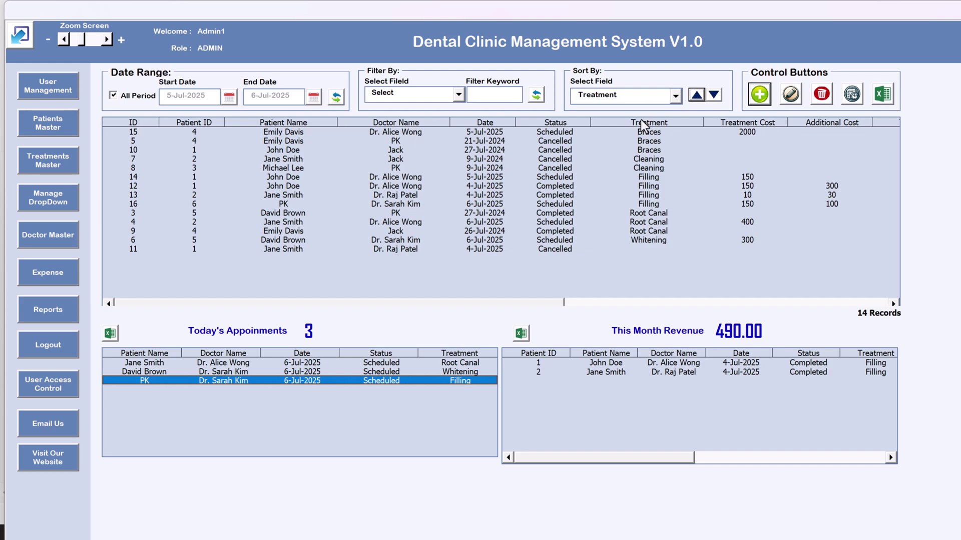
{"action": "left_click", "coordinate": [630, 96]}
{"action": "left_click", "coordinate": [626, 145]}
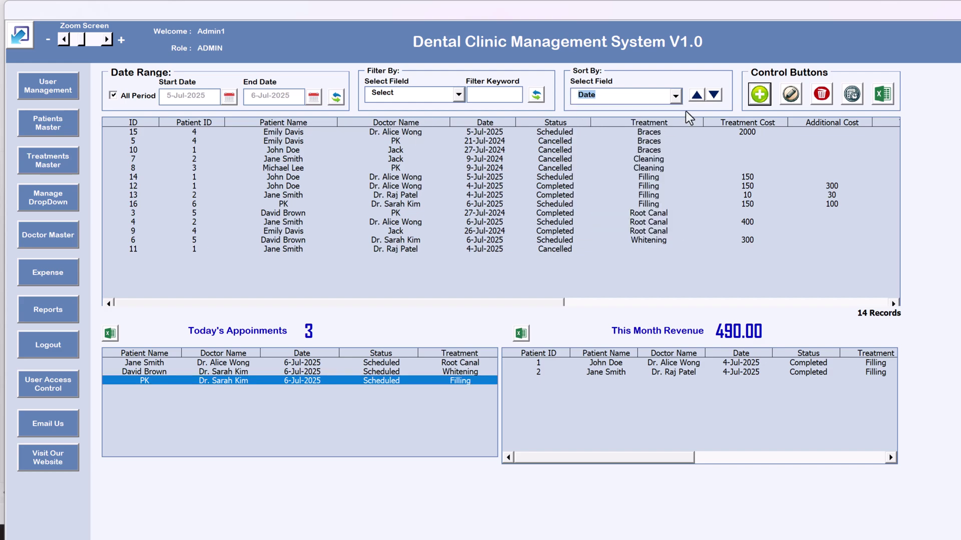
{"action": "left_click", "coordinate": [713, 95]}
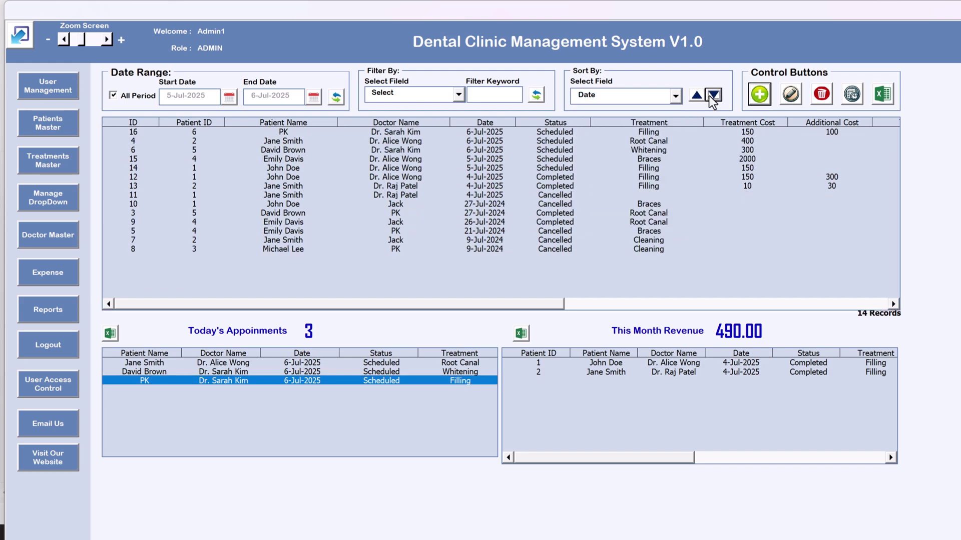
Update appointment 16 with paid amount 250, remark 'Competed' and status Completed, and submit it
{"action": "left_click", "coordinate": [524, 134]}
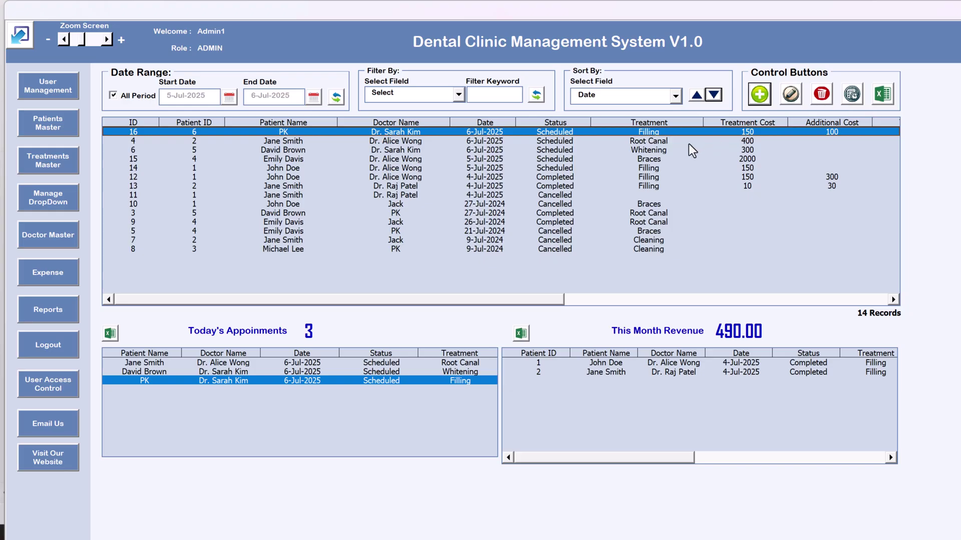
{"action": "double_click", "coordinate": [680, 133]}
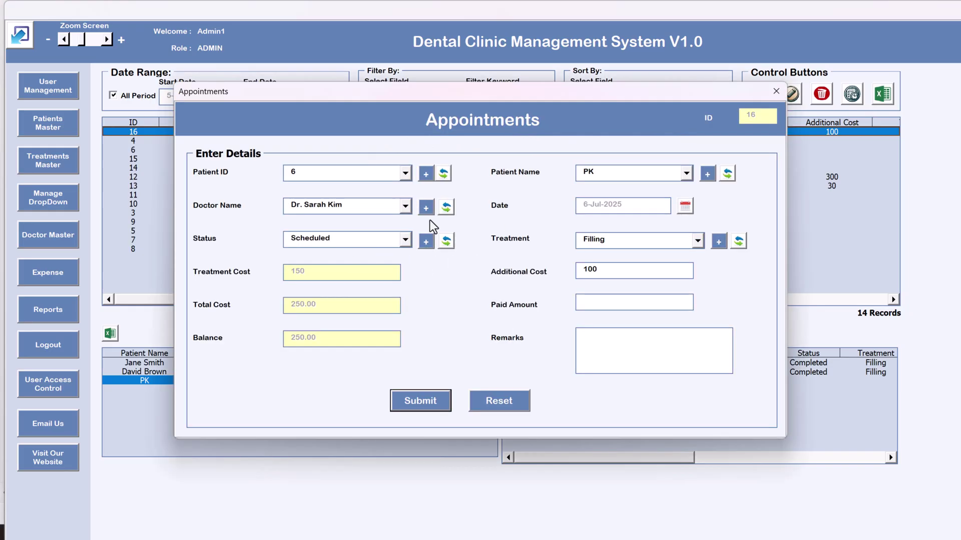
{"action": "left_click", "coordinate": [585, 302]}
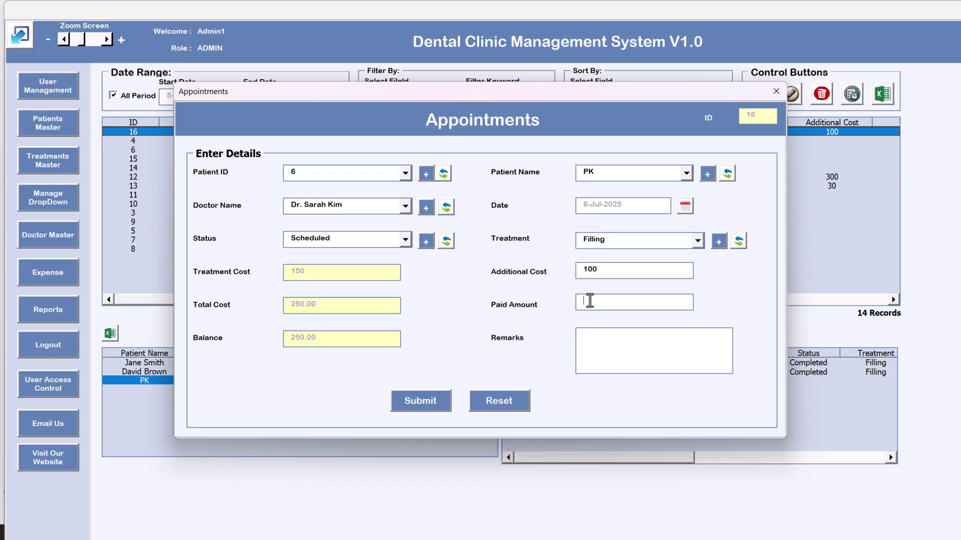
{"action": "type", "text": "250"}
{"action": "left_click", "coordinate": [579, 337]}
{"action": "type", "text": "Competed"}
{"action": "left_click", "coordinate": [386, 238]}
{"action": "left_click", "coordinate": [351, 277]}
{"action": "left_click", "coordinate": [434, 401]}
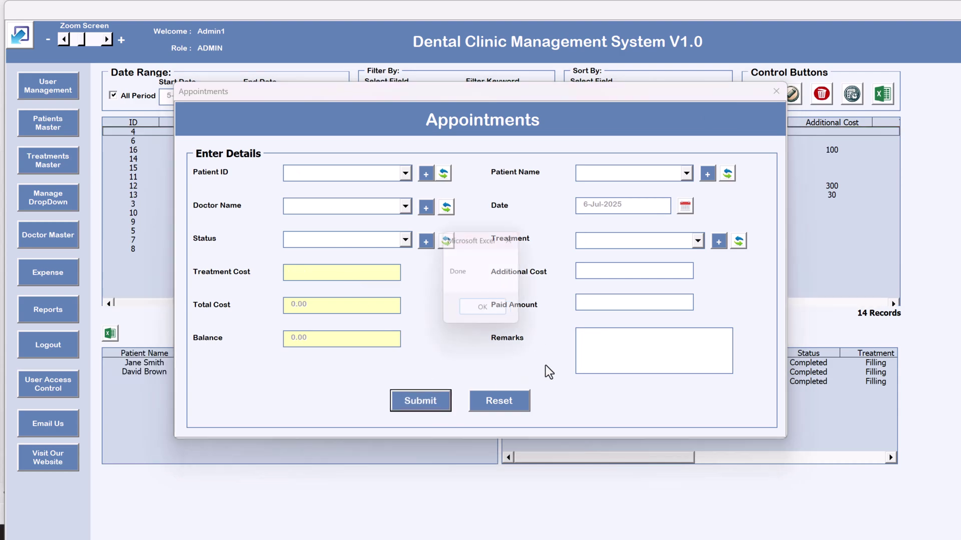
{"action": "left_click", "coordinate": [495, 311]}
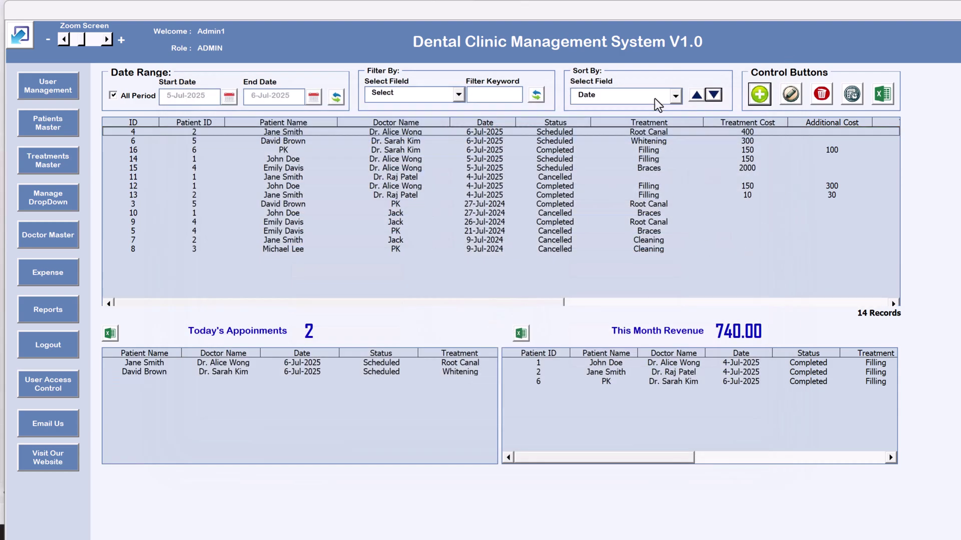
{"action": "left_click", "coordinate": [653, 131]}
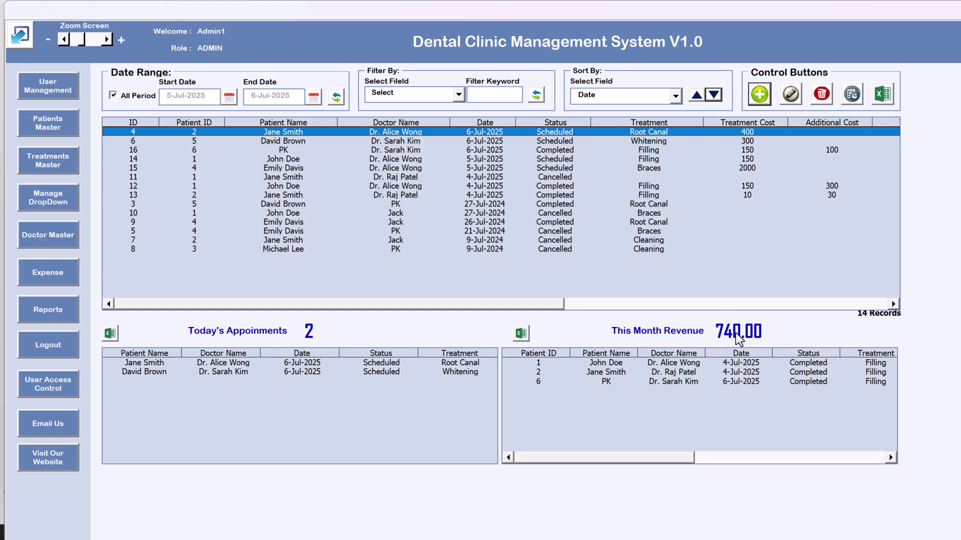
{"action": "left_click", "coordinate": [689, 384]}
{"action": "left_click_drag", "start_coordinate": [626, 455], "coordinate": [845, 461]}
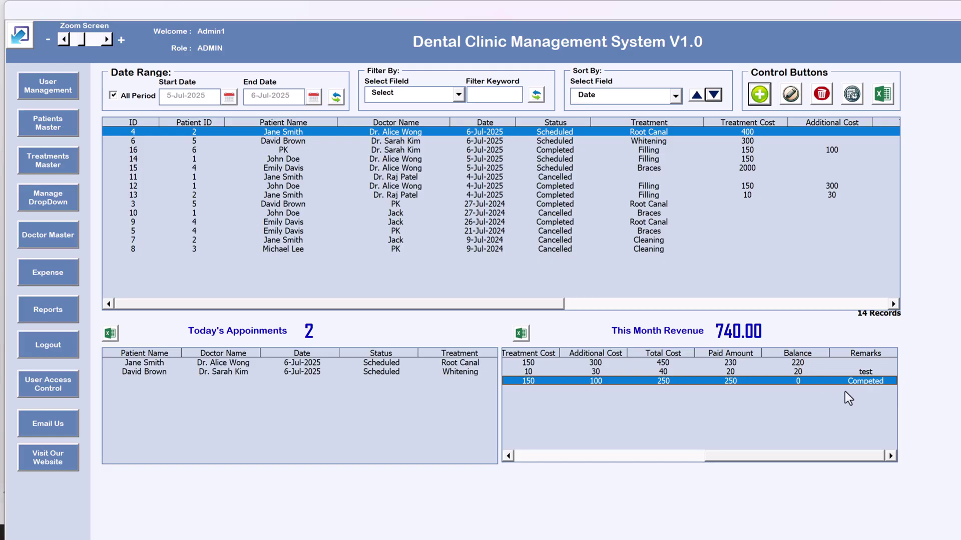
{"action": "left_click_drag", "start_coordinate": [822, 454], "coordinate": [593, 450]}
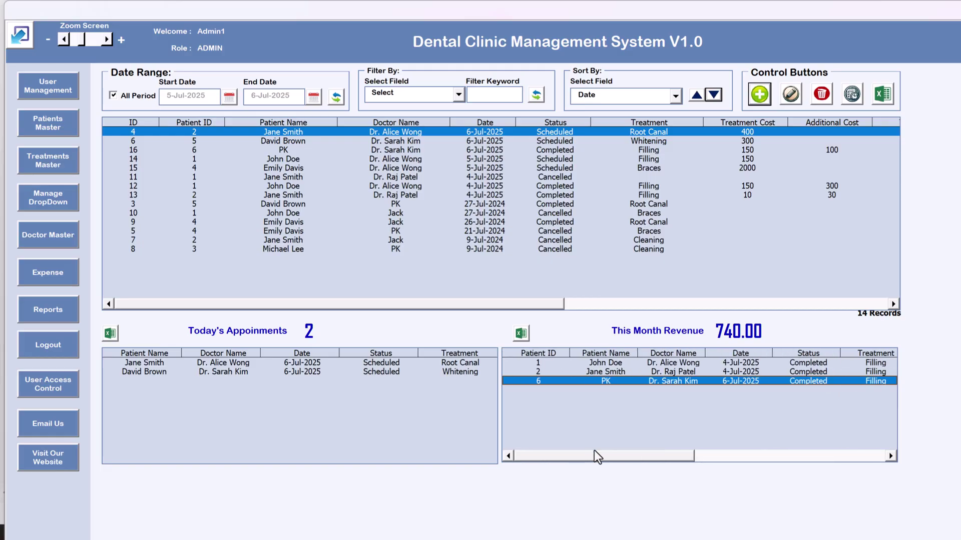
{"action": "left_click", "coordinate": [382, 150]}
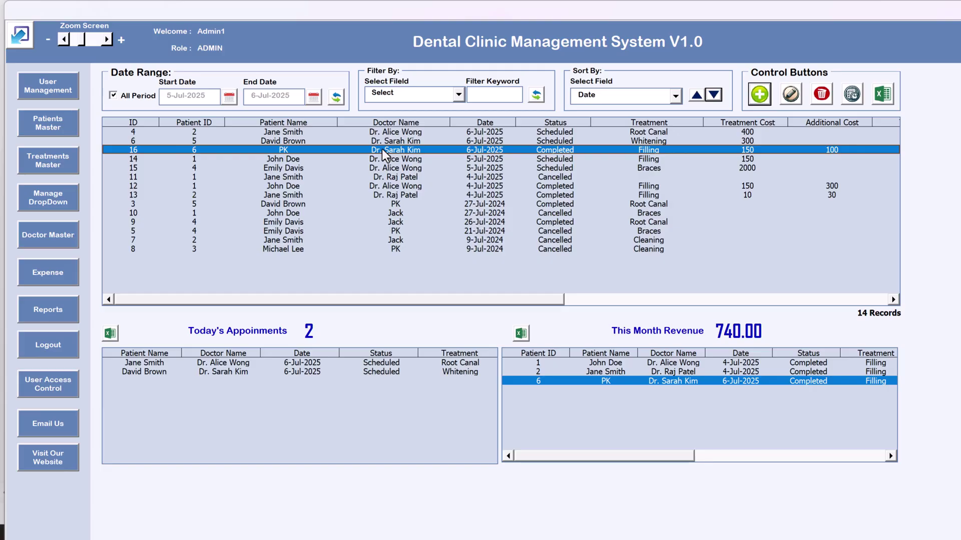
{"action": "left_click", "coordinate": [592, 299]}
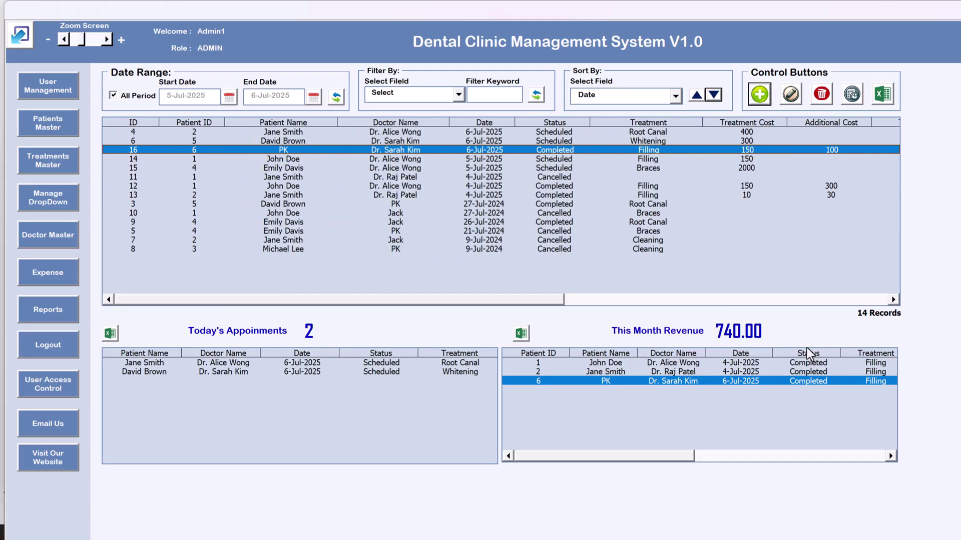
{"action": "left_click", "coordinate": [779, 299]}
{"action": "left_click", "coordinate": [826, 300]}
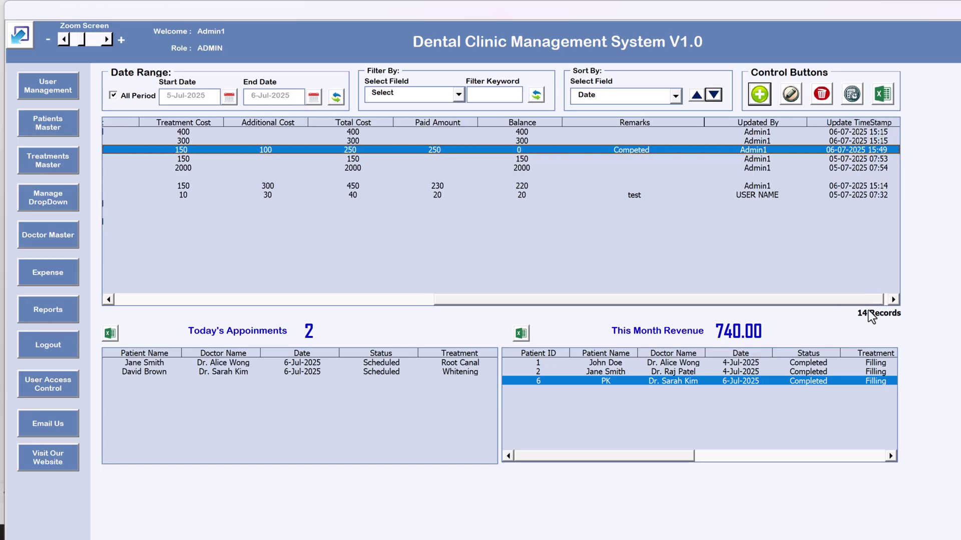
{"action": "left_click_drag", "start_coordinate": [802, 299], "coordinate": [564, 295]}
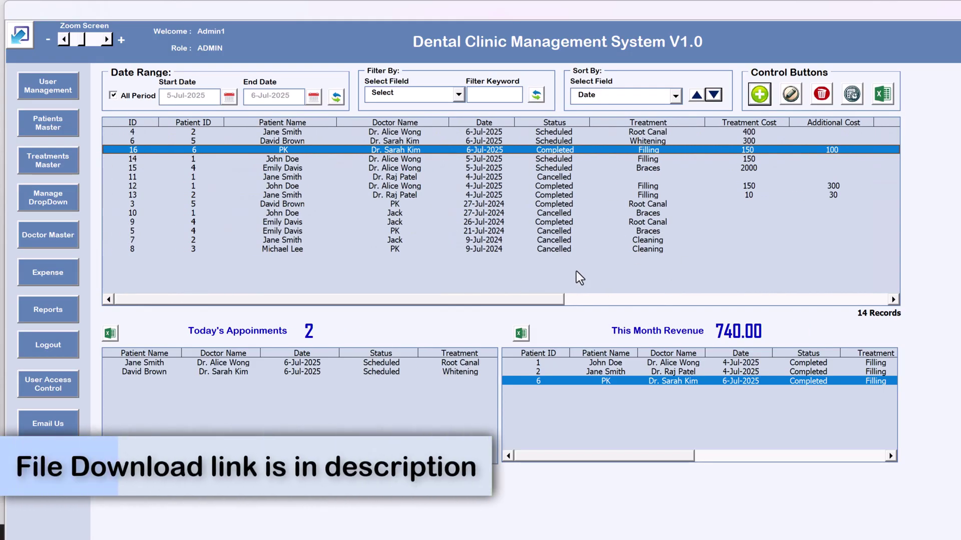
{"action": "left_click", "coordinate": [565, 249]}
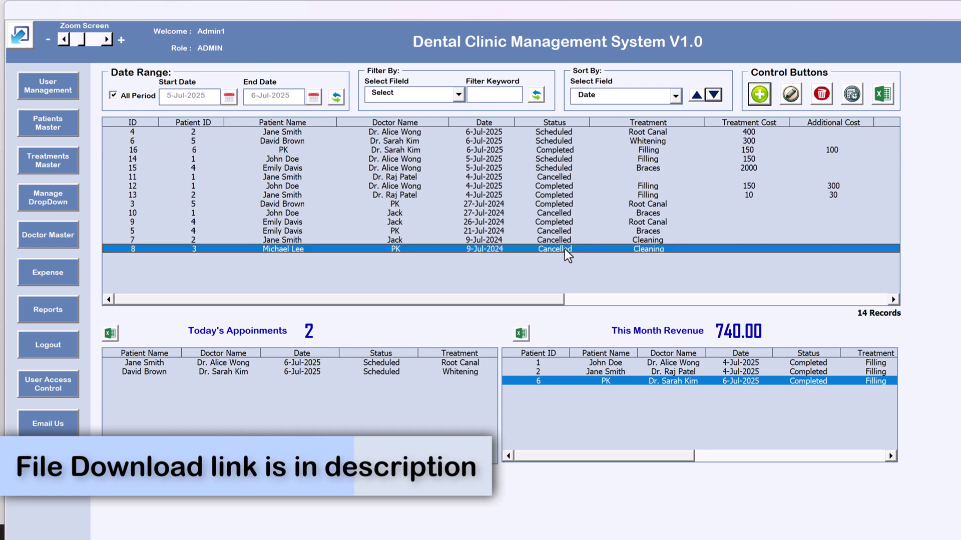
{"action": "left_click", "coordinate": [820, 95]}
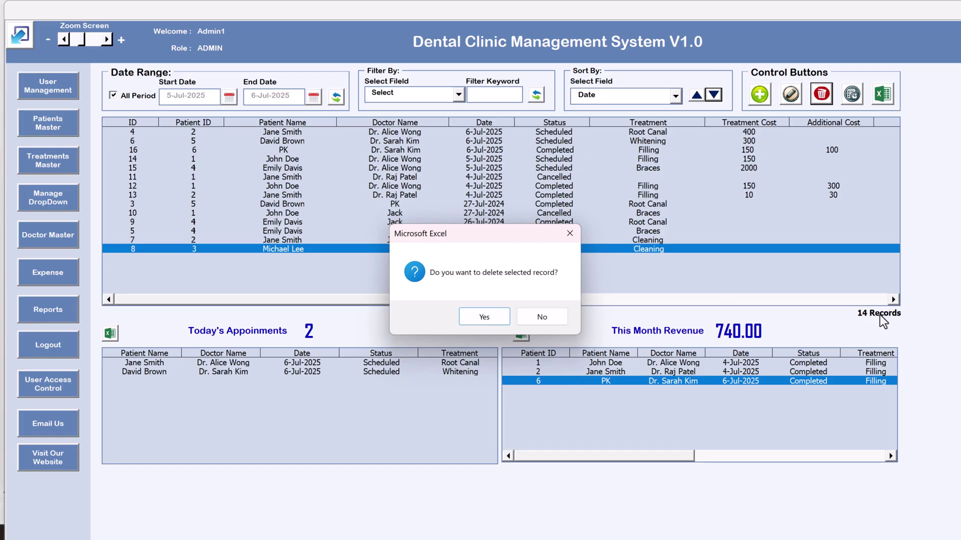
{"action": "left_click", "coordinate": [497, 317]}
{"action": "left_click", "coordinate": [516, 315]}
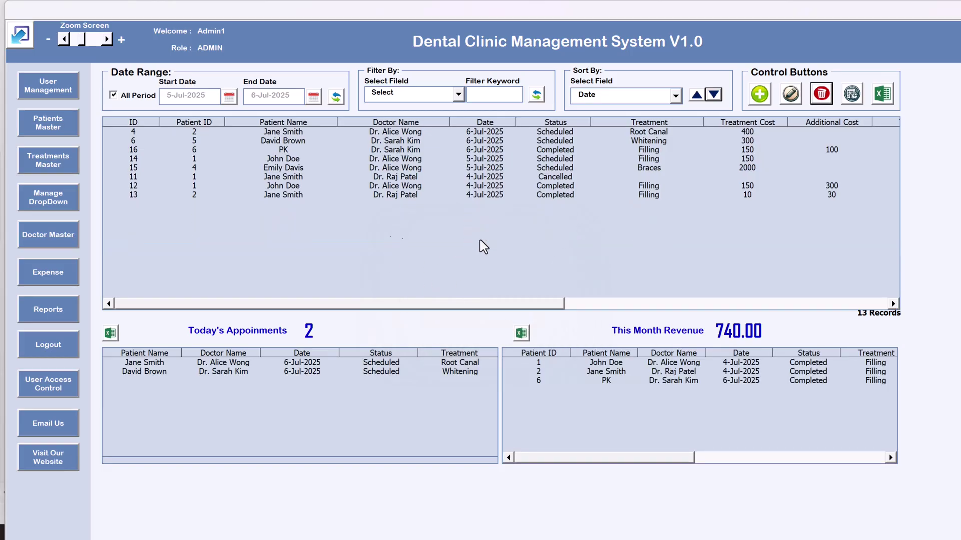
{"action": "left_click", "coordinate": [479, 240]}
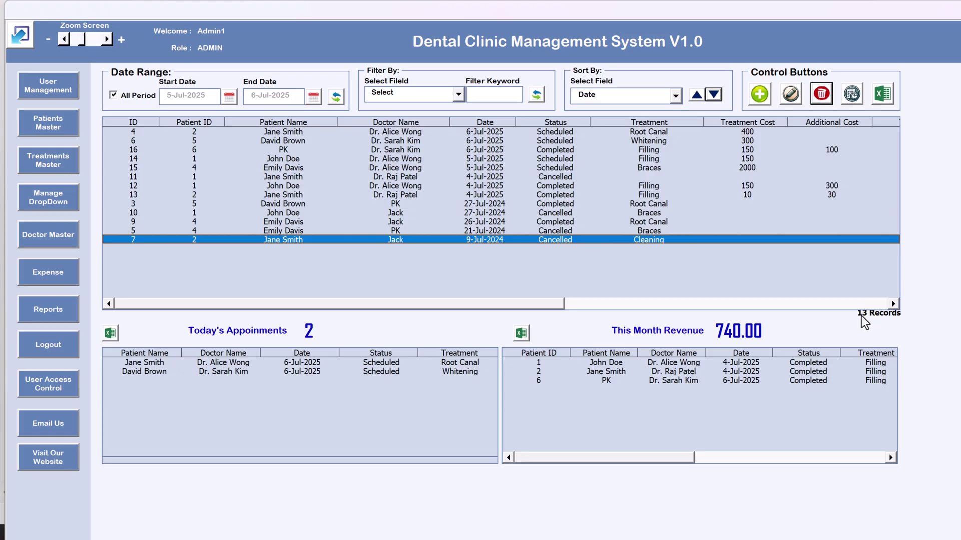
{"action": "left_click", "coordinate": [523, 150]}
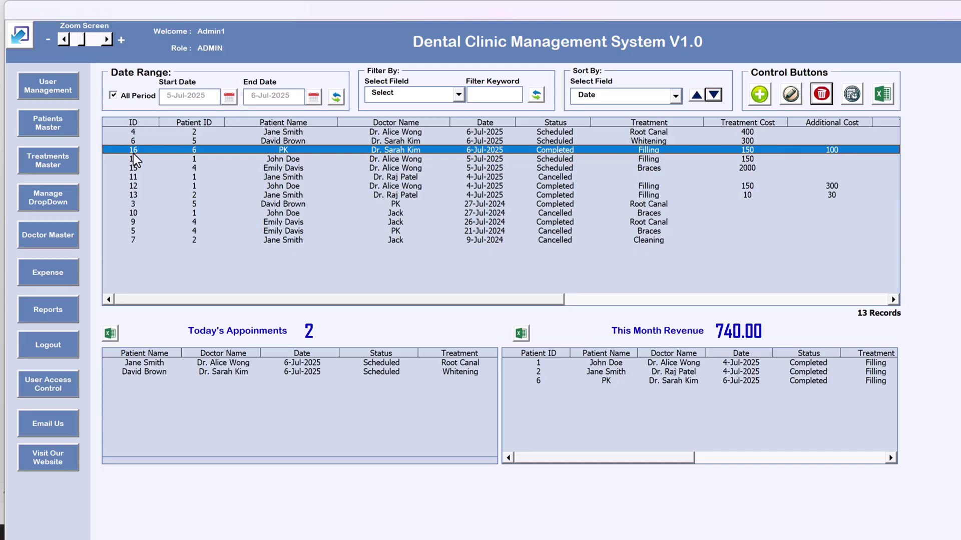
Show appointment 16's history, review its Scheduled and Completed entries, and export it to Excel
{"action": "left_click", "coordinate": [851, 95]}
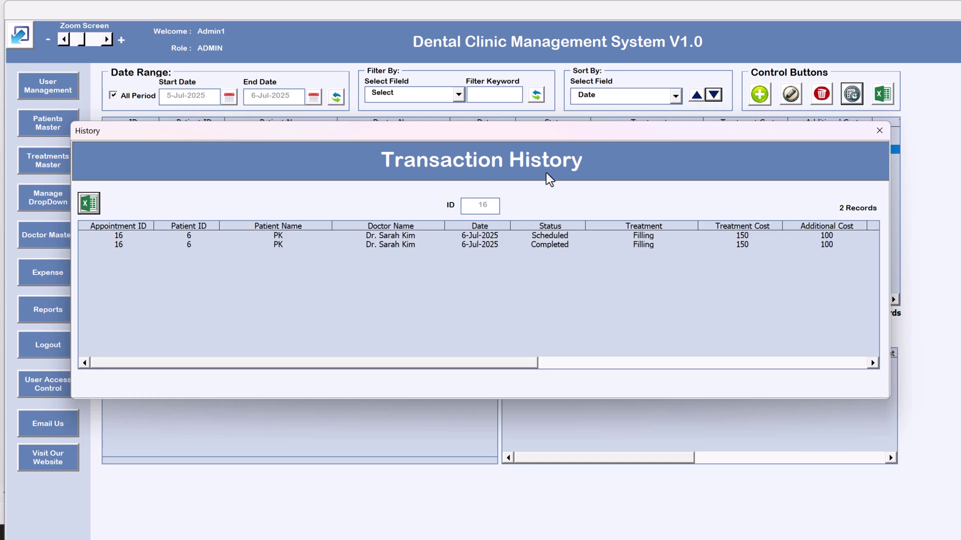
{"action": "left_click", "coordinate": [417, 235]}
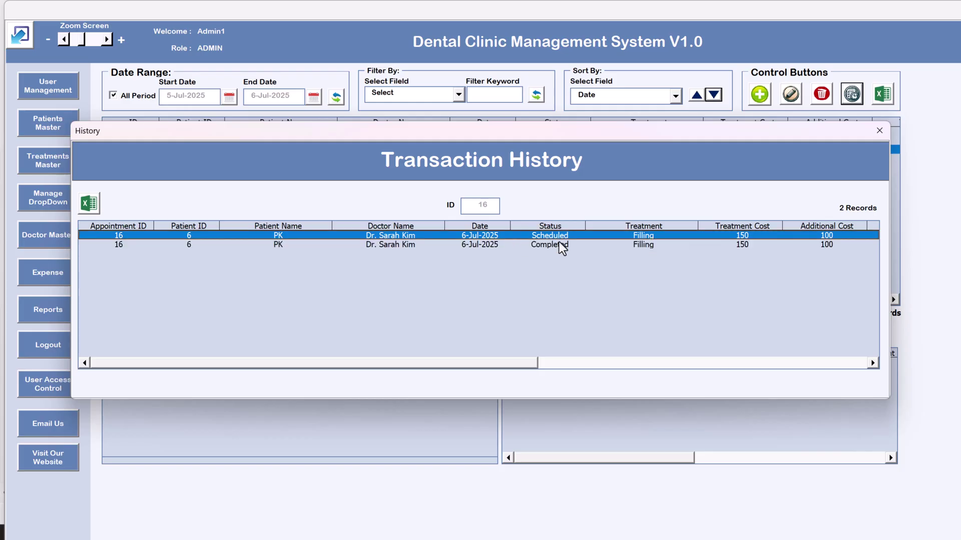
{"action": "left_click_drag", "start_coordinate": [524, 363], "coordinate": [851, 382]}
{"action": "left_click", "coordinate": [419, 244]}
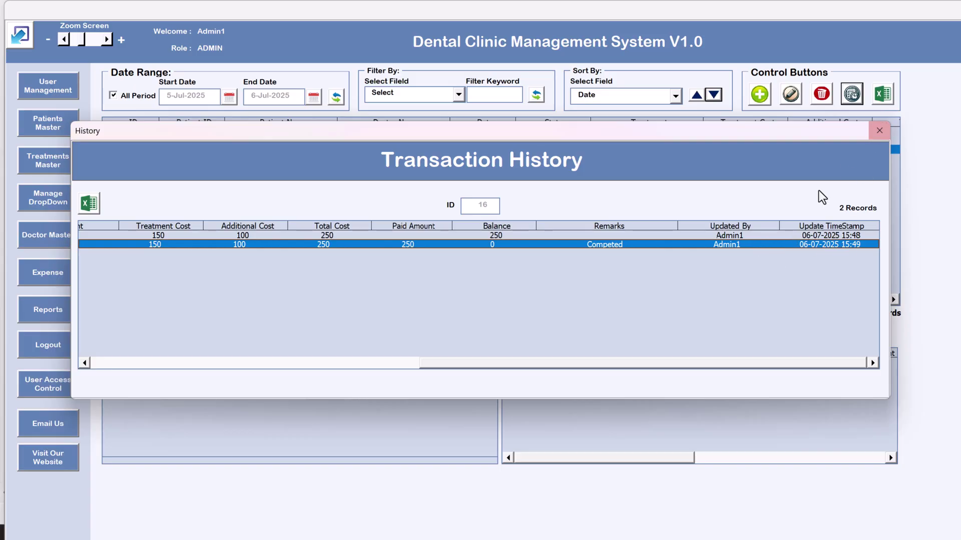
{"action": "left_click_drag", "start_coordinate": [477, 364], "coordinate": [46, 323]}
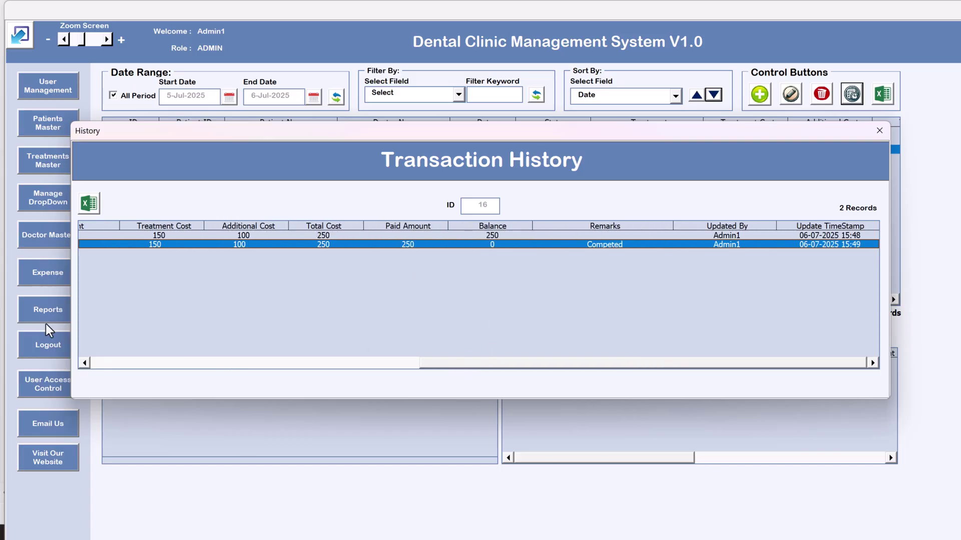
{"action": "left_click", "coordinate": [92, 206]}
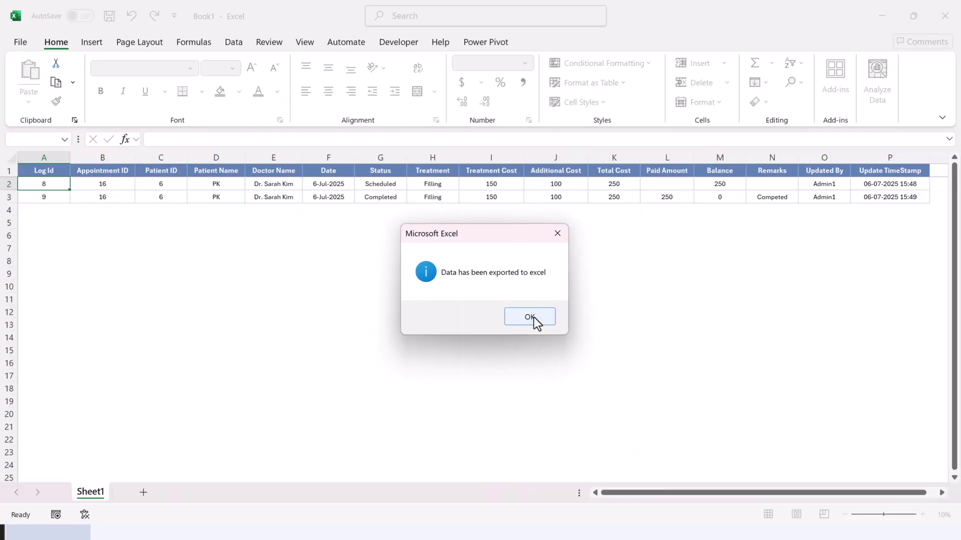
Close the exported history workbook without saving and close the Transaction History window
{"action": "left_click", "coordinate": [531, 320]}
{"action": "left_click", "coordinate": [538, 181]}
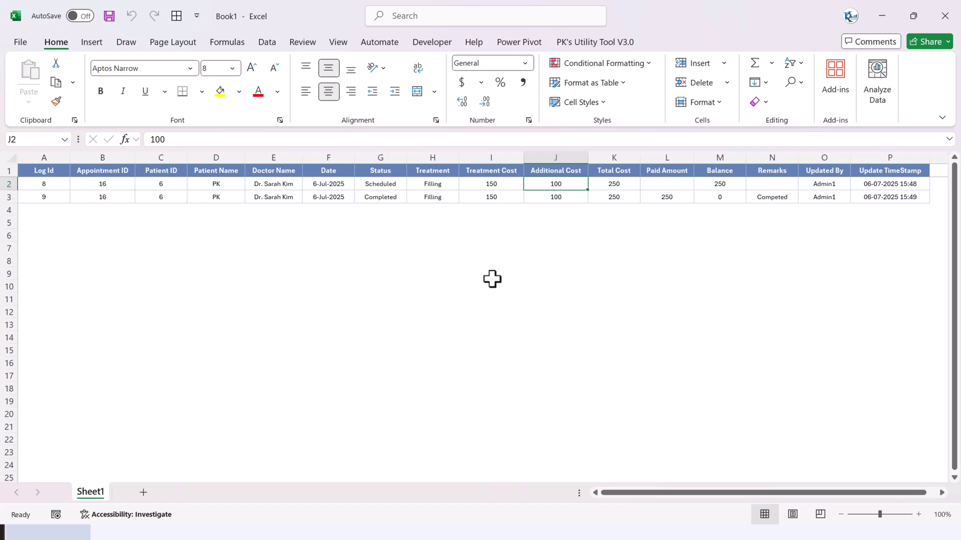
{"action": "key", "text": "ctrl+w"}
{"action": "left_click", "coordinate": [545, 342]}
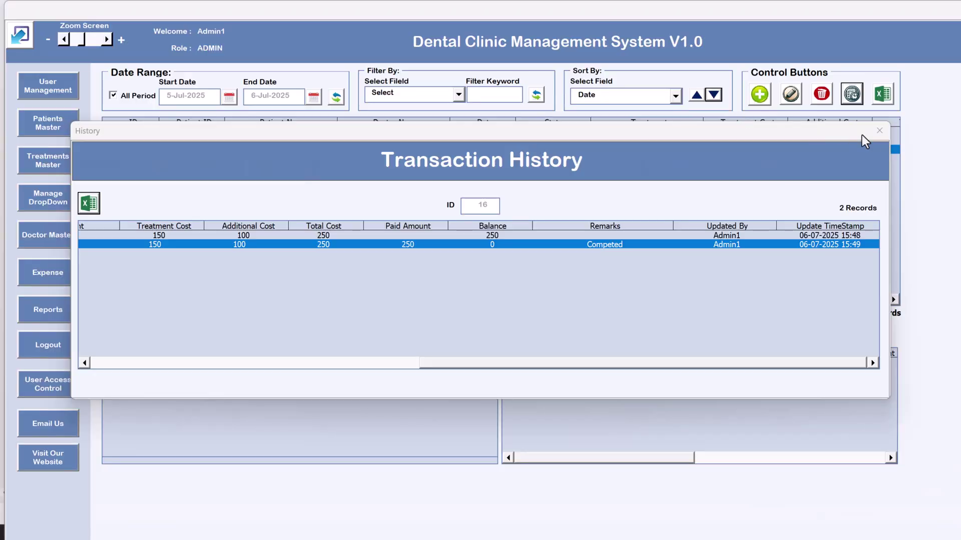
{"action": "left_click", "coordinate": [879, 131]}
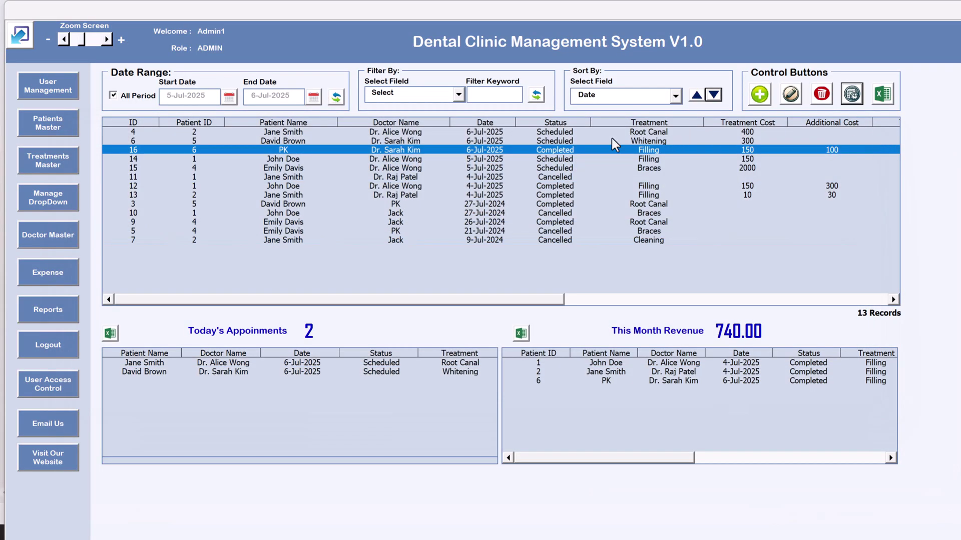
Export all 13 appointments to a new Book2 workbook, then close it without saving
{"action": "left_click_drag", "start_coordinate": [536, 239], "coordinate": [599, 122]}
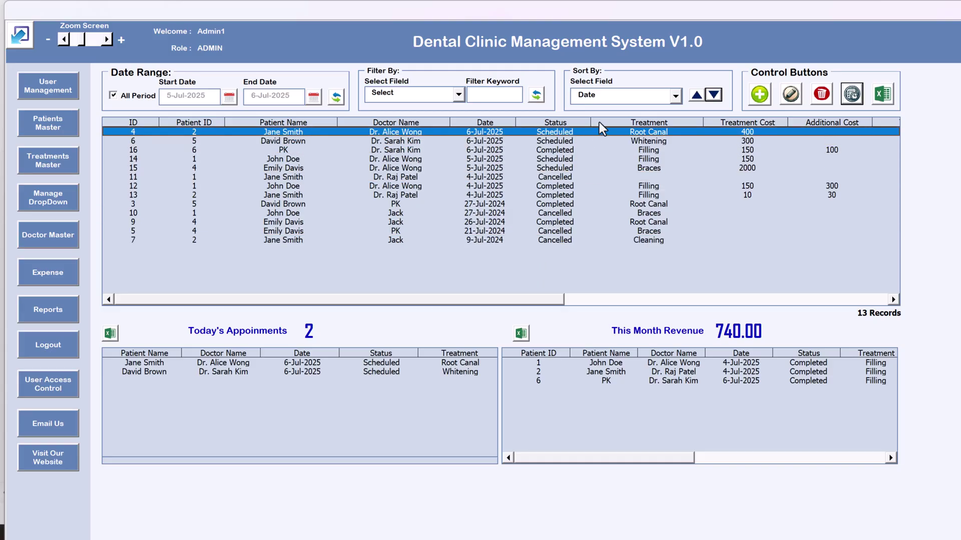
{"action": "left_click", "coordinate": [884, 94]}
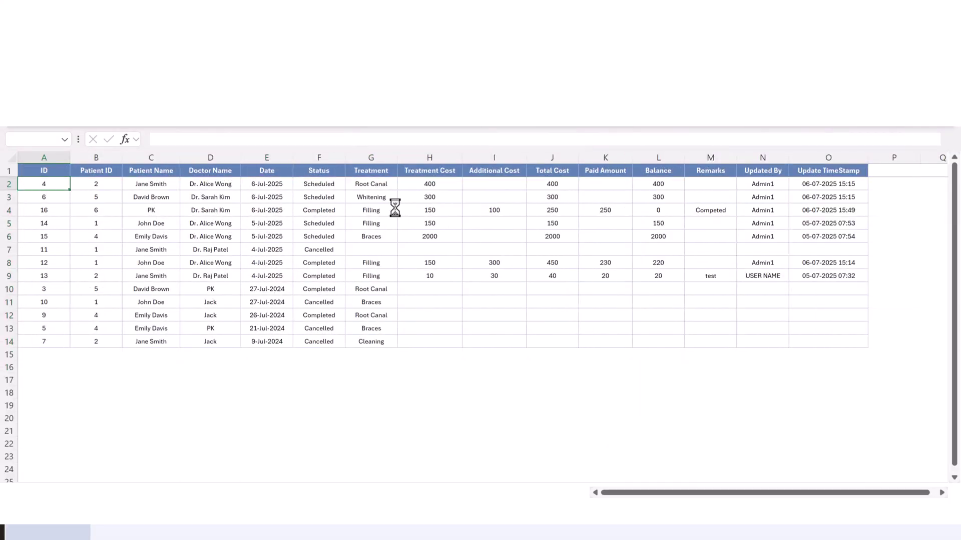
{"action": "left_click", "coordinate": [529, 315]}
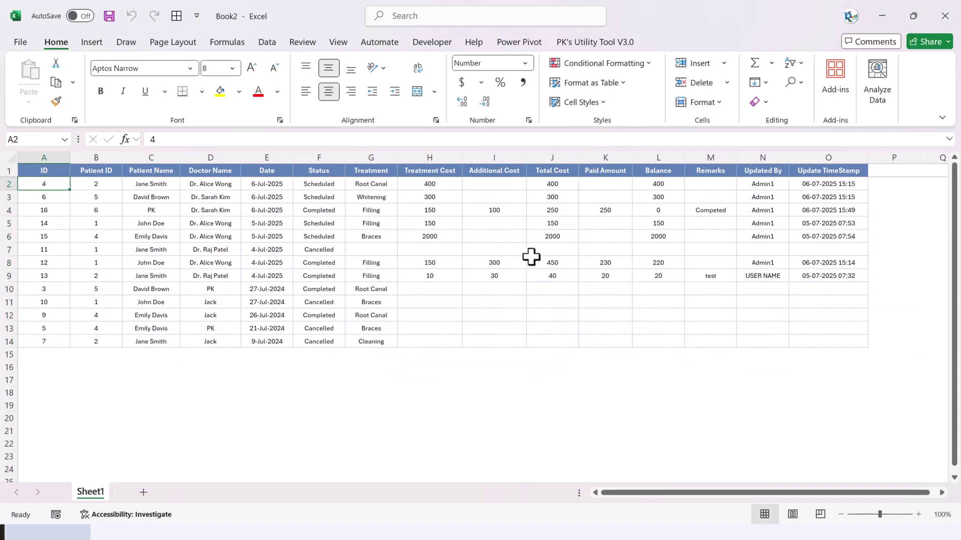
{"action": "left_click", "coordinate": [528, 247]}
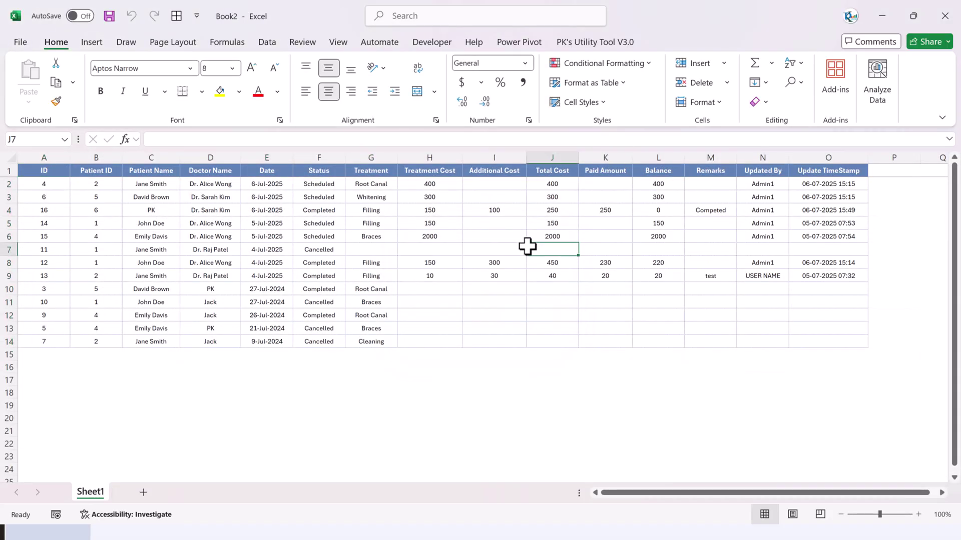
{"action": "key", "text": "alt+F4"}
{"action": "left_click", "coordinate": [532, 336]}
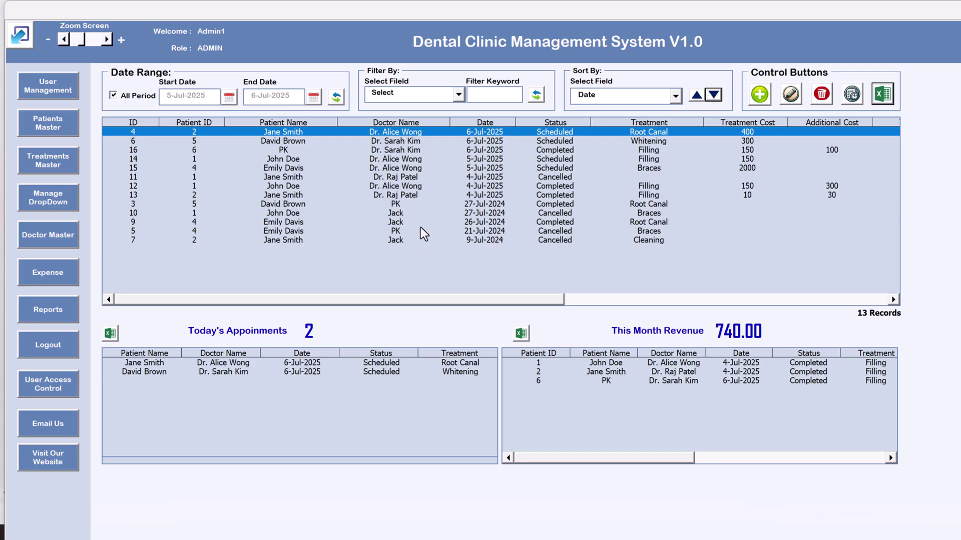
{"action": "left_click", "coordinate": [316, 367]}
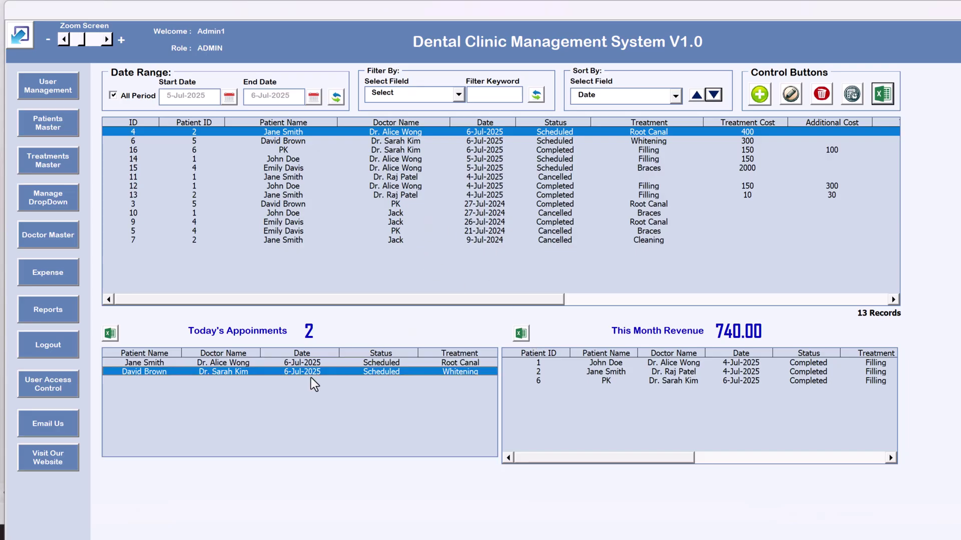
{"action": "left_click", "coordinate": [316, 372]}
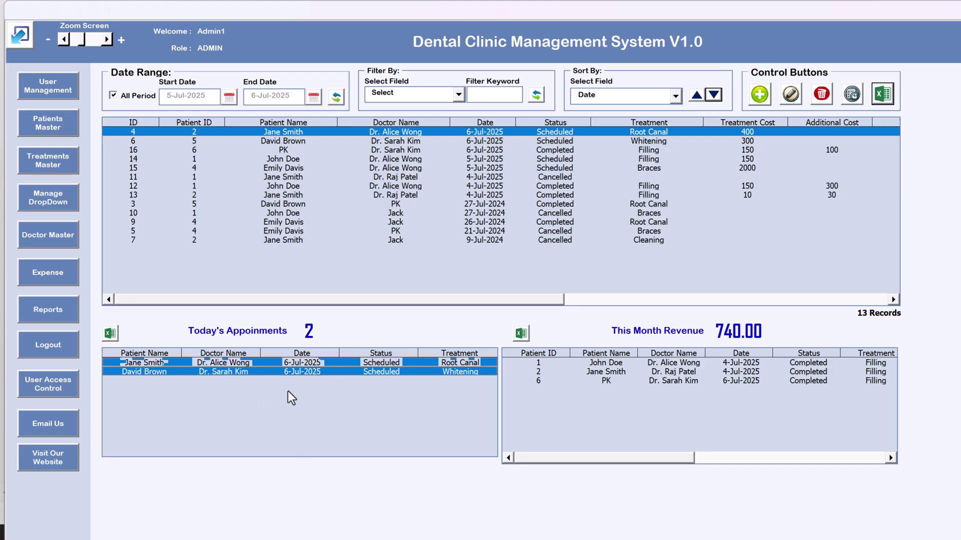
{"action": "left_click", "coordinate": [287, 362]}
{"action": "left_click", "coordinate": [111, 334]}
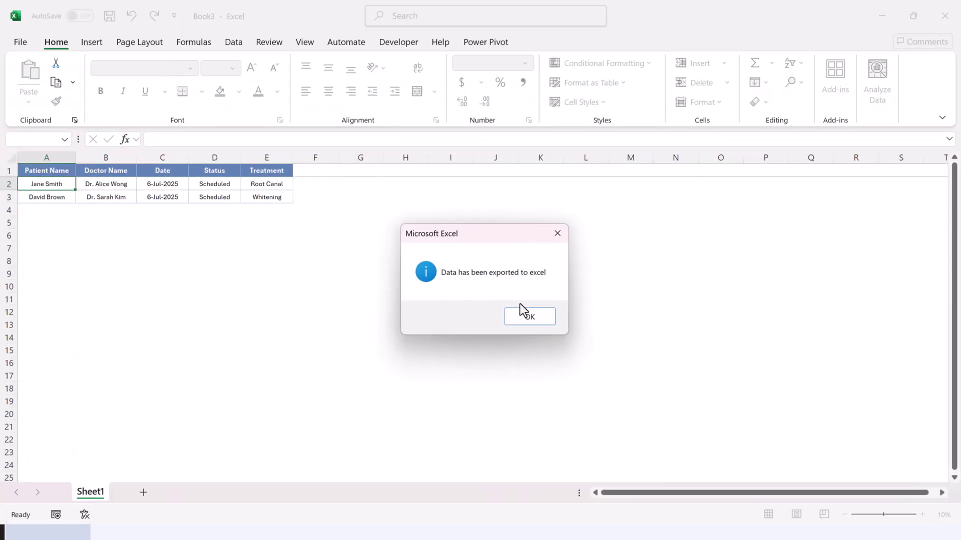
{"action": "left_click", "coordinate": [528, 317]}
{"action": "left_click", "coordinate": [407, 301]}
{"action": "key", "text": "ctrl+w"}
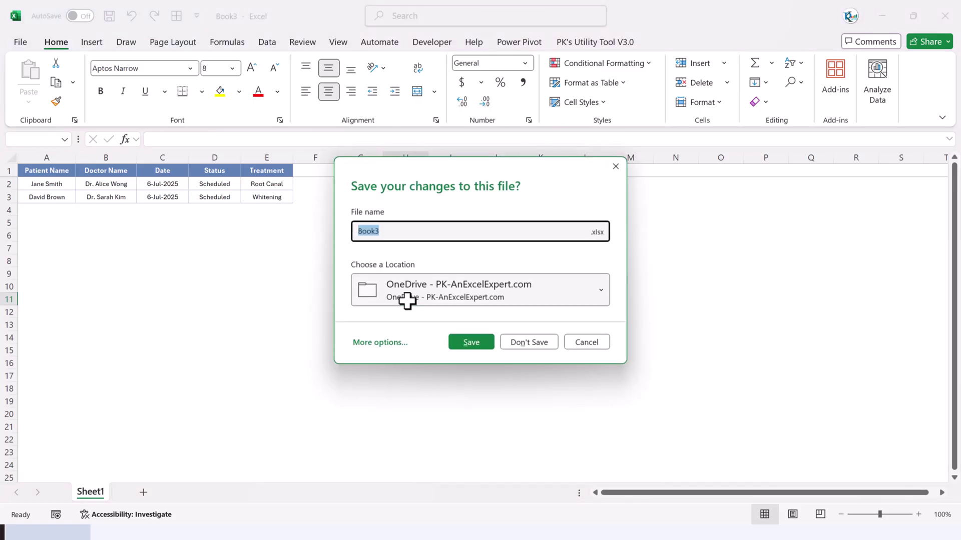
{"action": "left_click", "coordinate": [534, 343]}
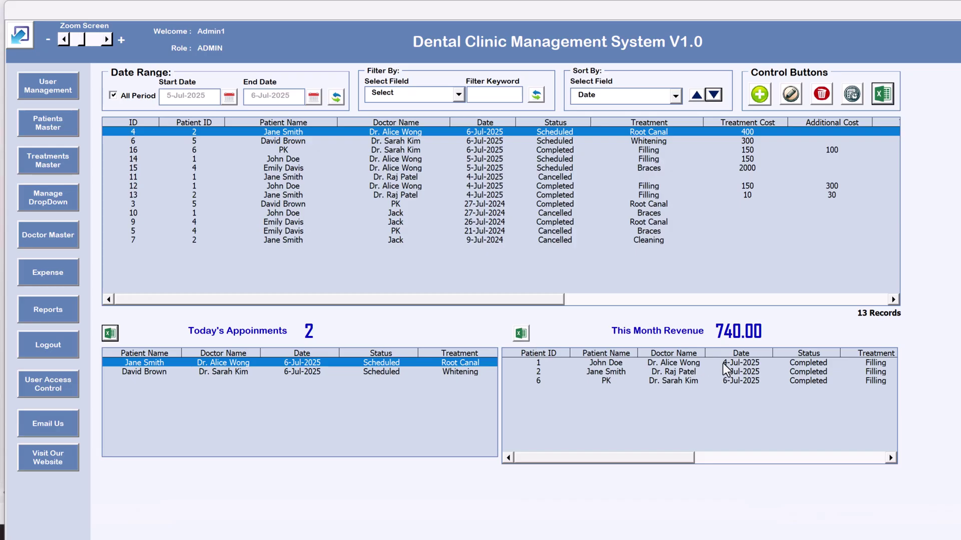
{"action": "left_click", "coordinate": [723, 363]}
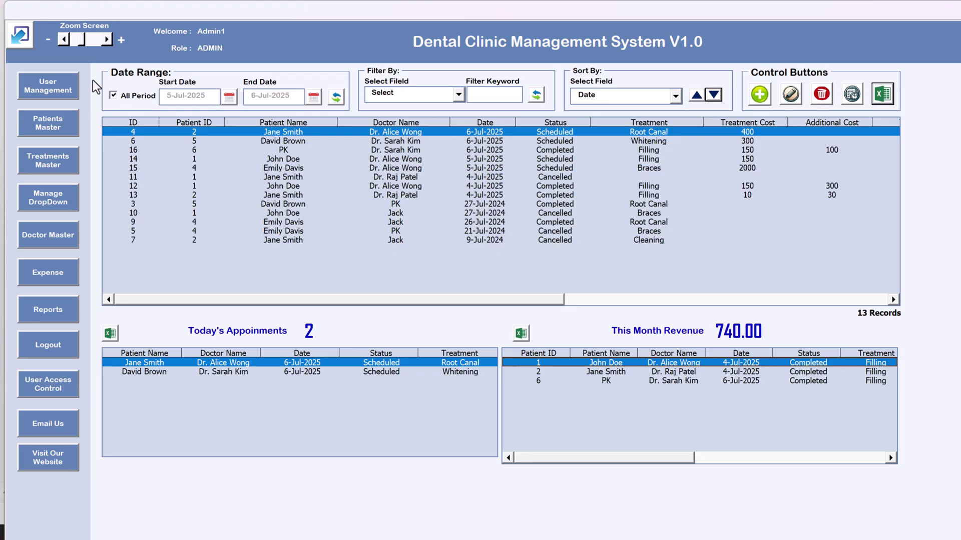
In User Management, add user PK with a password and the USER role
{"action": "left_click", "coordinate": [67, 89]}
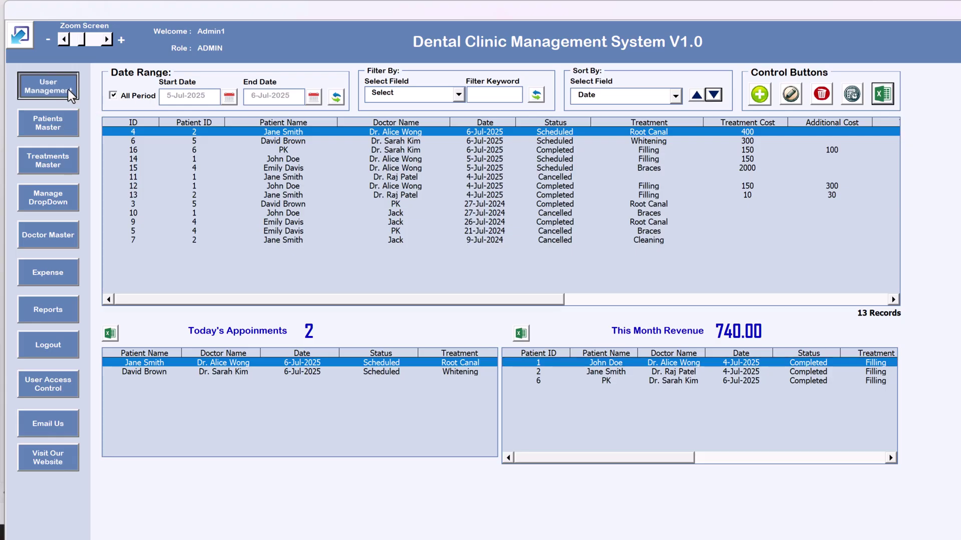
{"action": "left_click", "coordinate": [447, 148]}
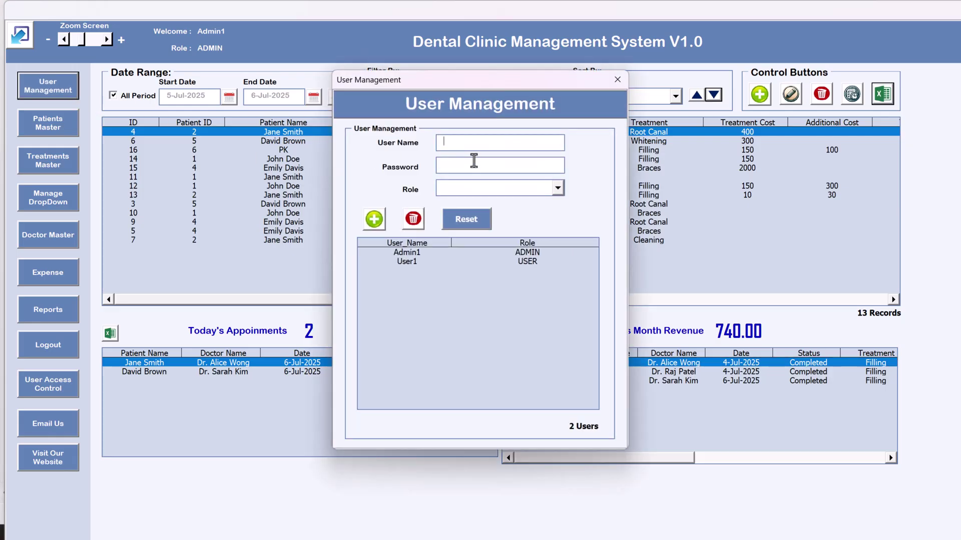
{"action": "type", "text": "PK1234"}
{"action": "left_click", "coordinate": [499, 188]}
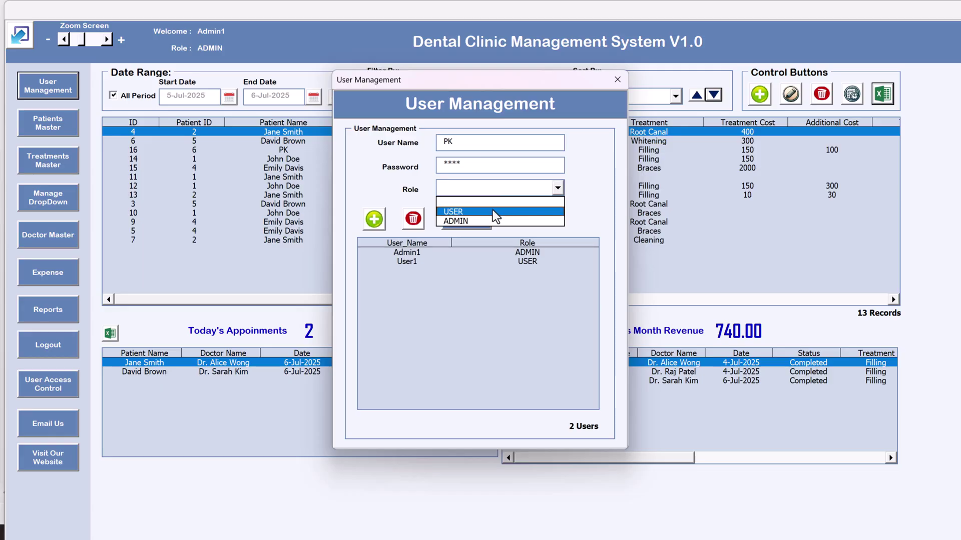
{"action": "left_click", "coordinate": [491, 212]}
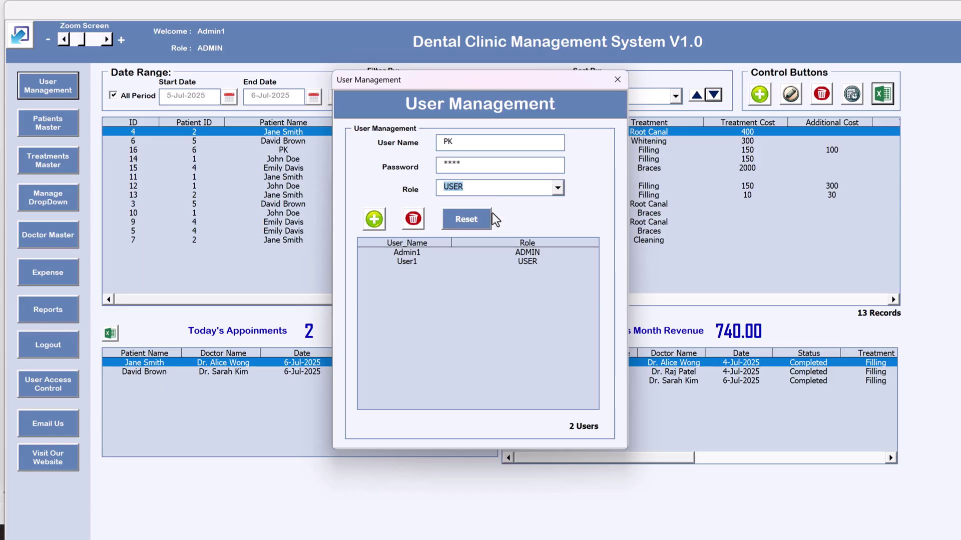
{"action": "left_click", "coordinate": [382, 220]}
{"action": "left_click", "coordinate": [507, 317]}
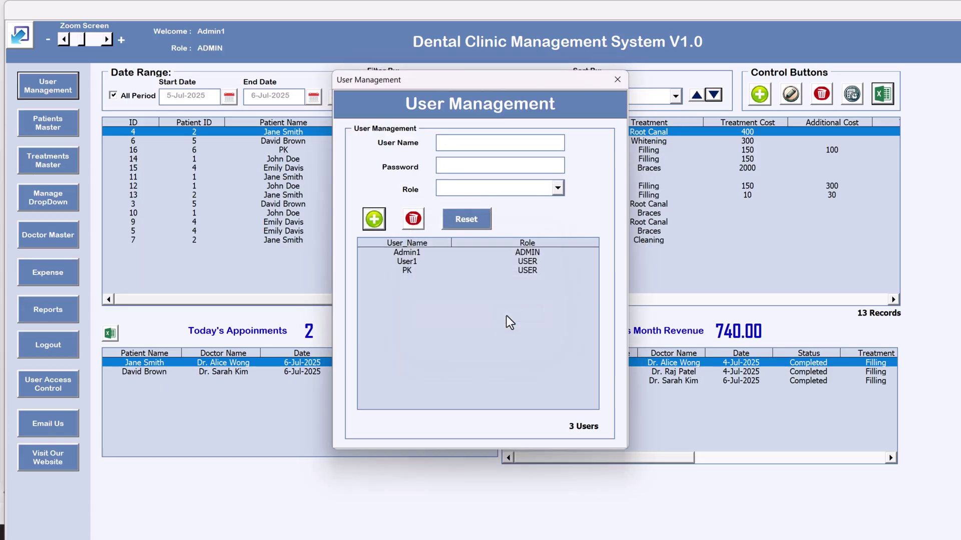
Change PK's role to ADMIN and save it
{"action": "left_click", "coordinate": [450, 272]}
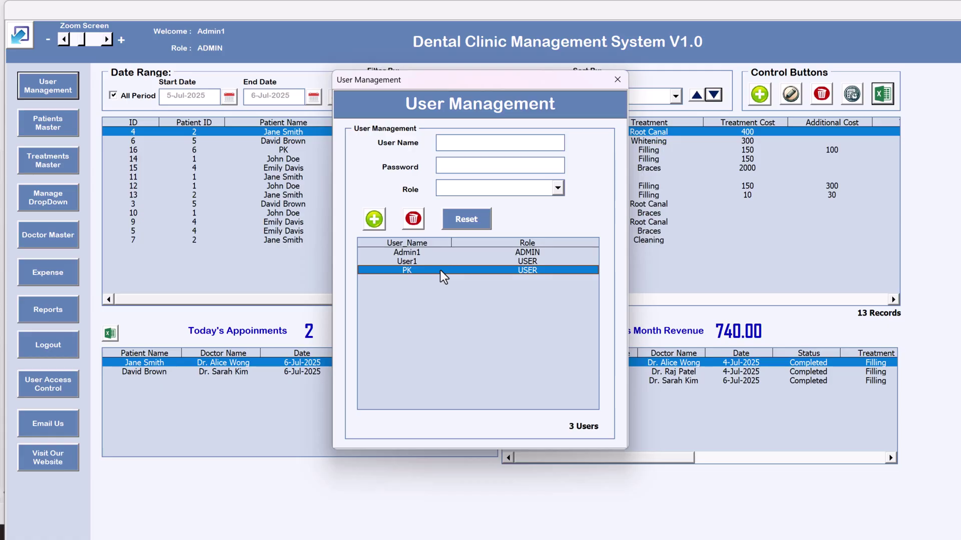
{"action": "double_click", "coordinate": [440, 270]}
{"action": "left_click", "coordinate": [479, 187]}
{"action": "left_click", "coordinate": [485, 221]}
{"action": "left_click", "coordinate": [383, 226]}
{"action": "left_click", "coordinate": [522, 319]}
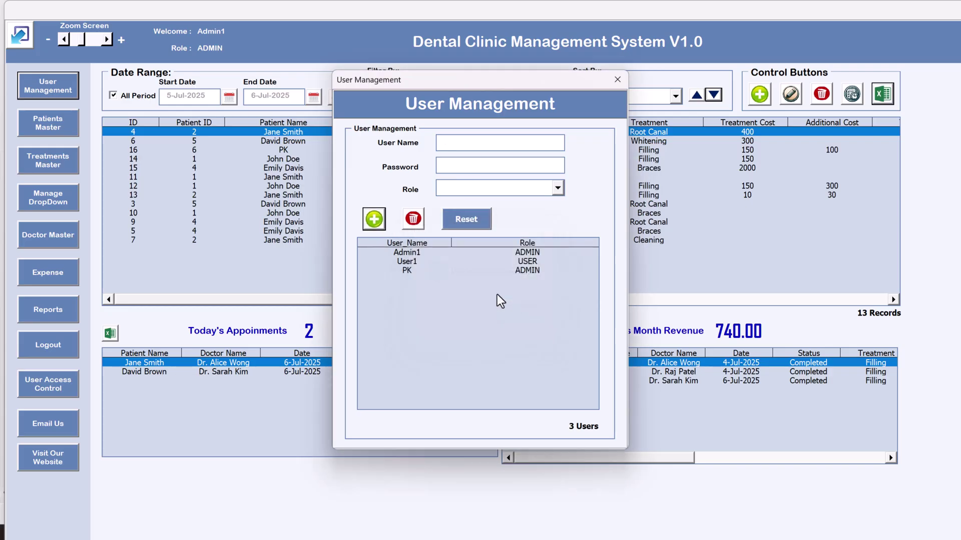
Set PK's role back to USER, then delete User1
{"action": "left_click", "coordinate": [515, 272]}
{"action": "double_click", "coordinate": [516, 271]}
{"action": "left_click", "coordinate": [521, 187]}
{"action": "left_click", "coordinate": [509, 212]}
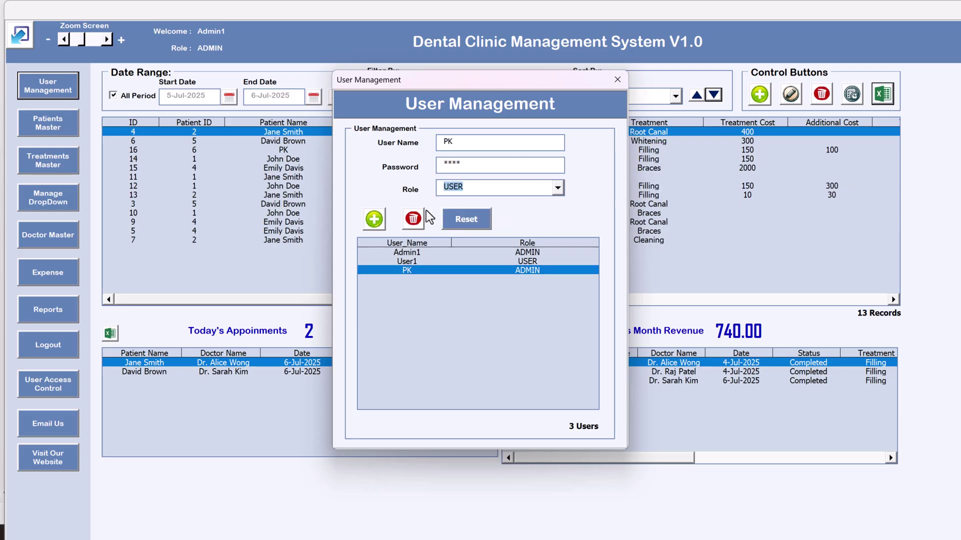
{"action": "left_click", "coordinate": [377, 220]}
{"action": "left_click", "coordinate": [517, 317]}
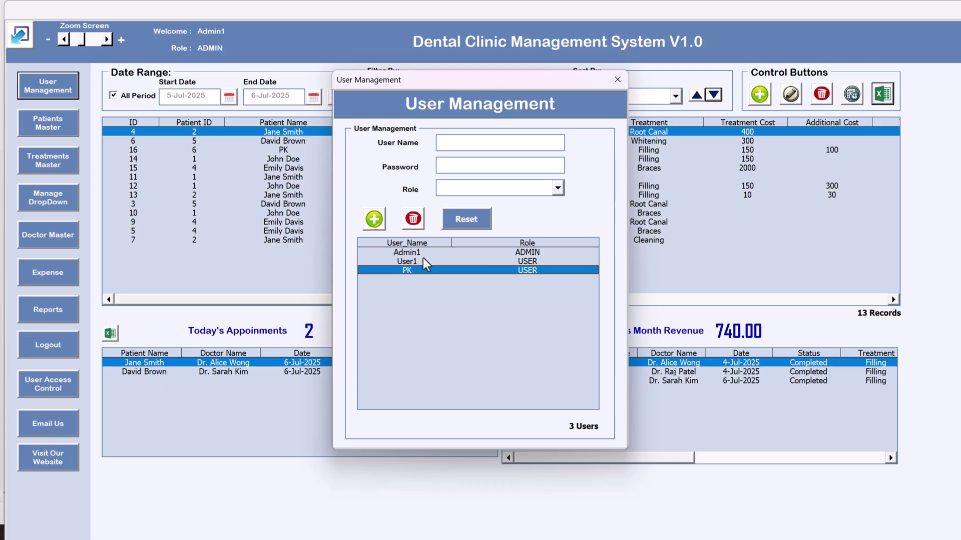
{"action": "left_click", "coordinate": [422, 260]}
{"action": "left_click", "coordinate": [418, 229]}
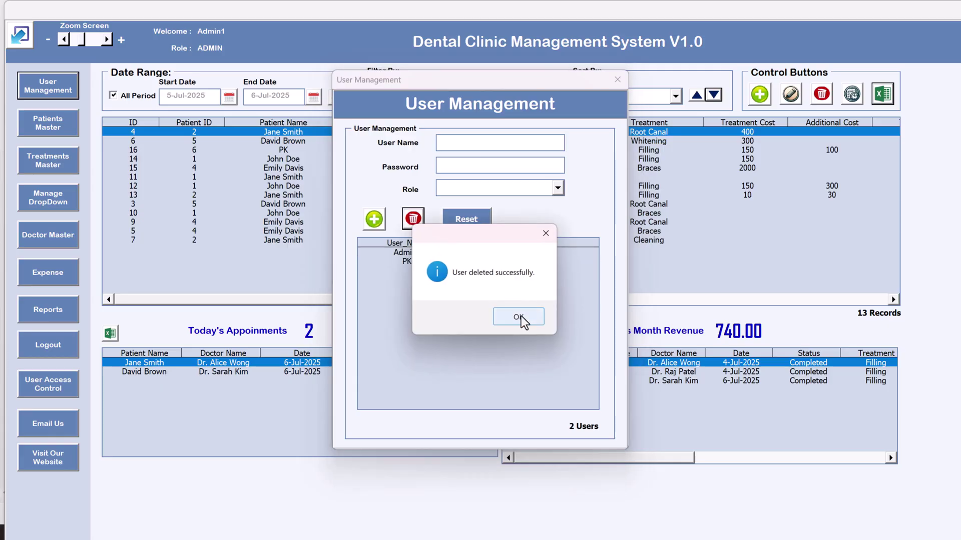